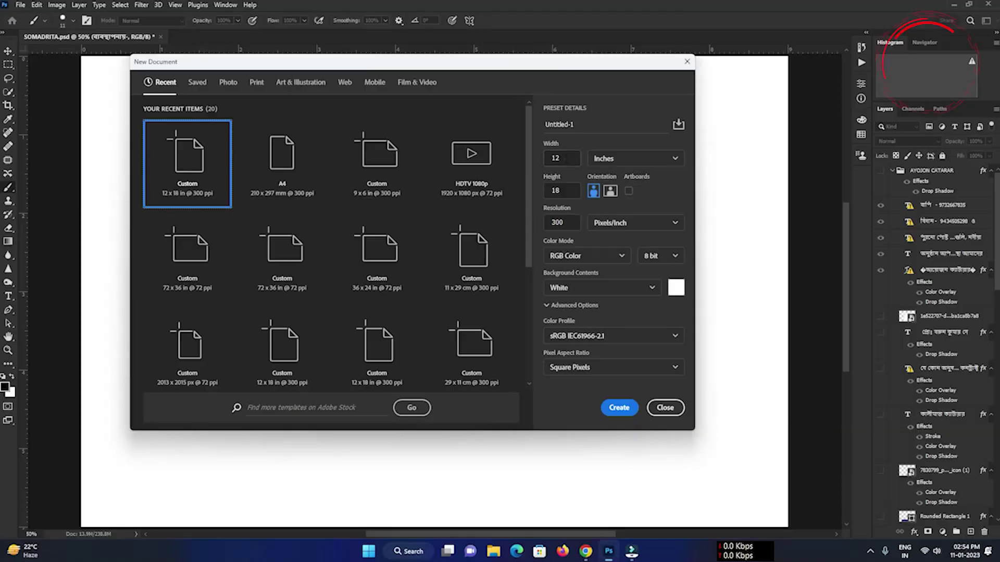
Step: Create a new 9 × 6 inch, 300 ppi document in CMYK colour mode
left_click(561, 158)
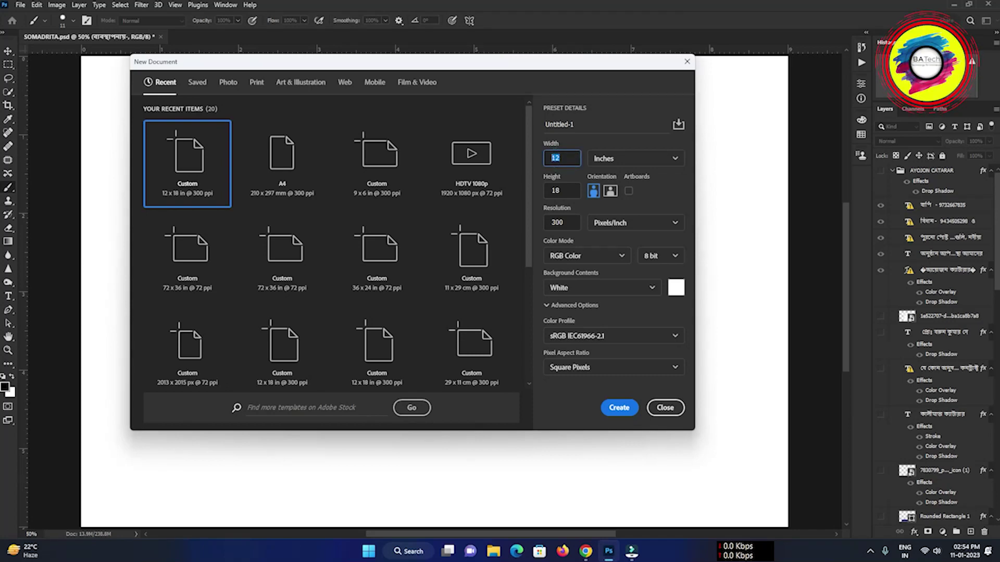
type("9")
key("Tab")
left_click(563, 222)
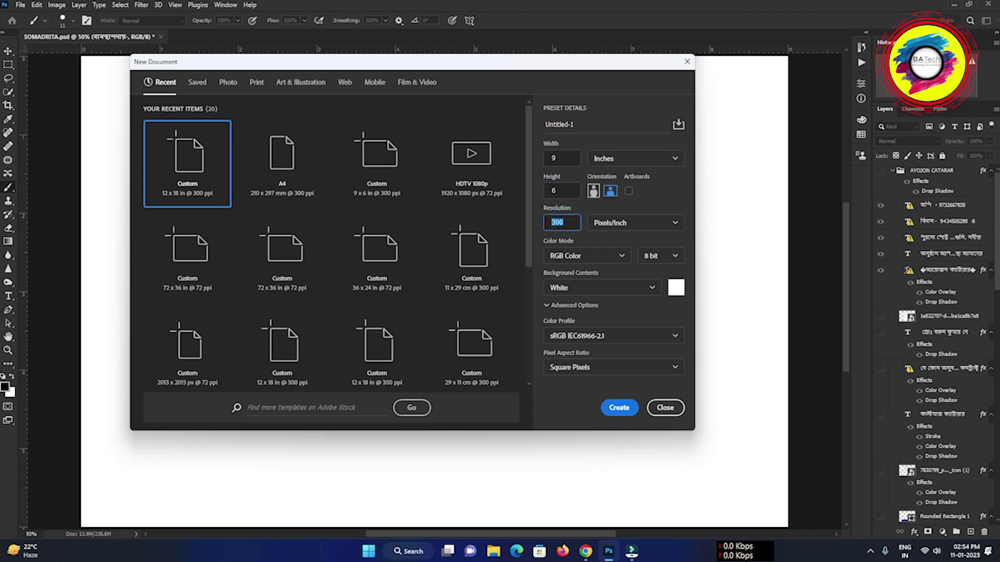
left_click(619, 258)
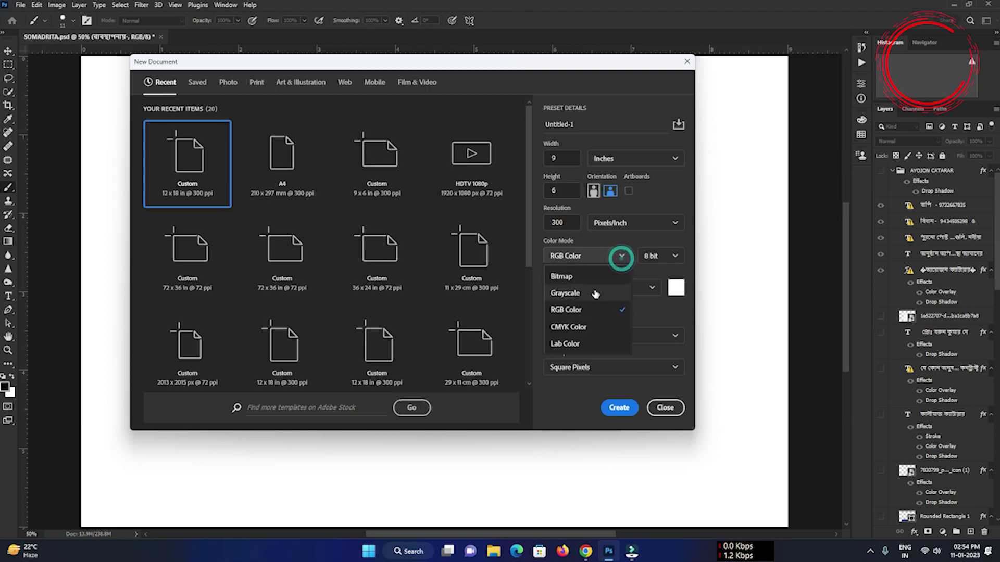
left_click(574, 331)
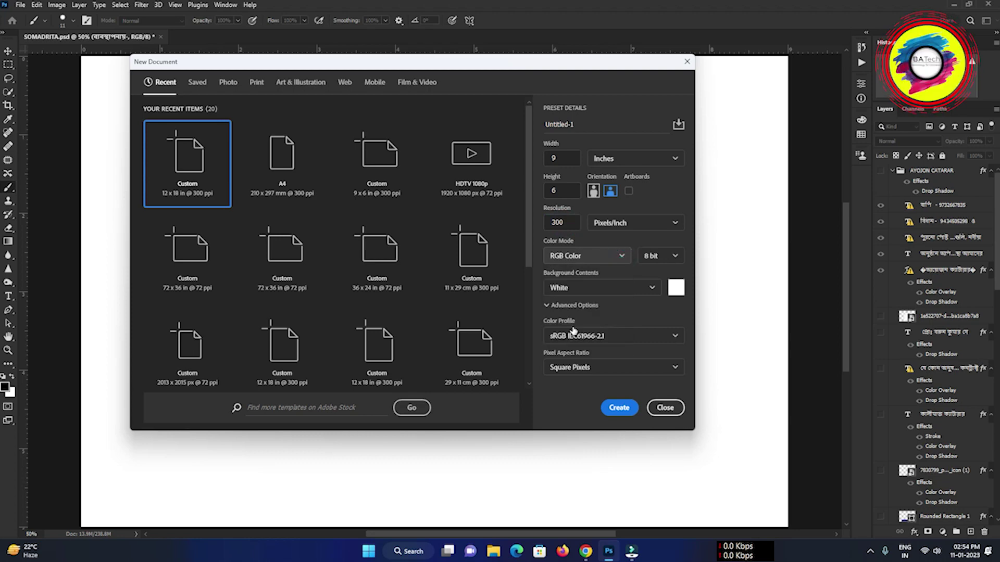
left_click(619, 408)
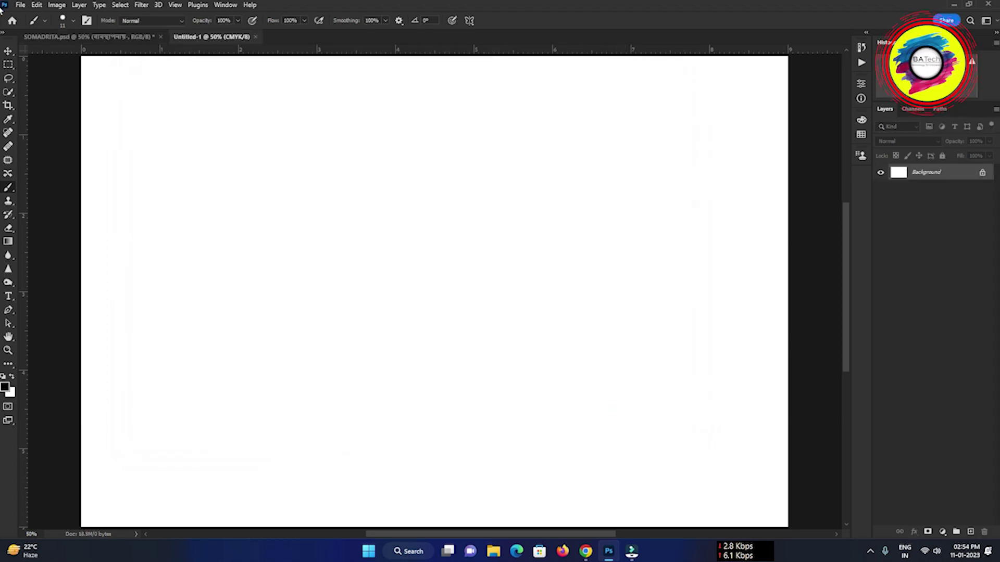
Step: Copy Layer 7, Layer 2 and Layer 1 from SOMADRITA.psd into Untitled-1 with the Move tool
left_click(77, 38)
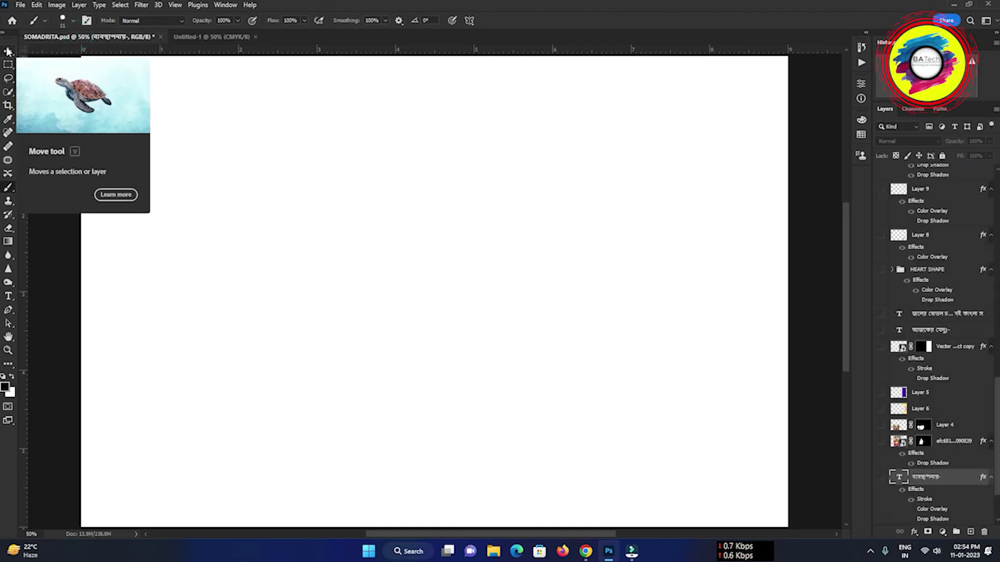
left_click(185, 36)
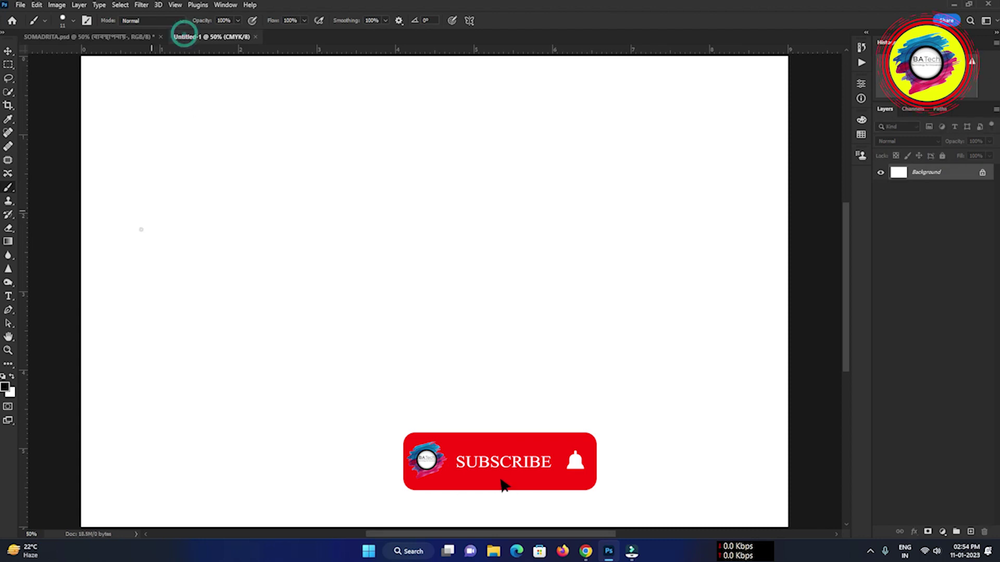
left_click(8, 52)
left_click(38, 35)
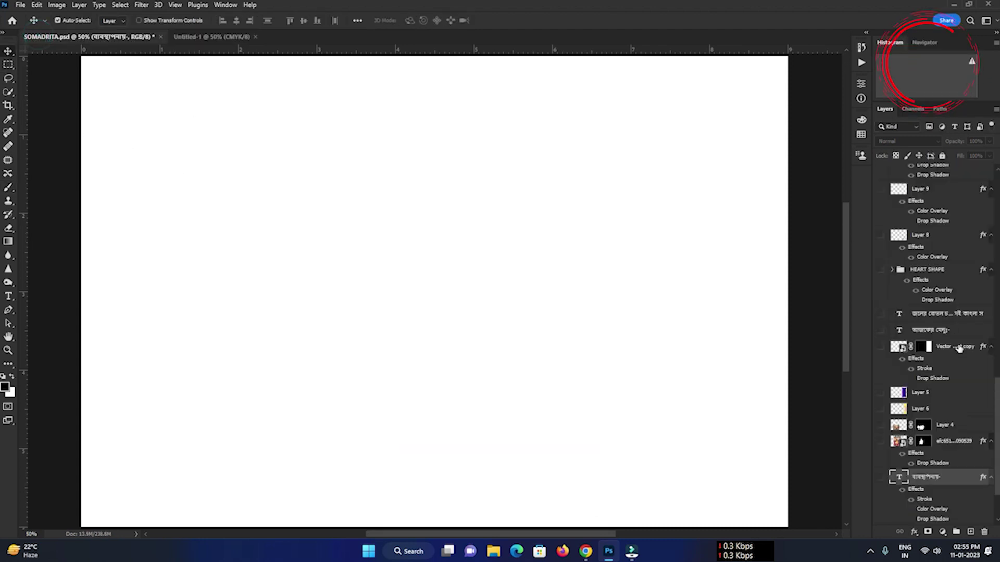
left_click_drag(998, 430, 995, 503)
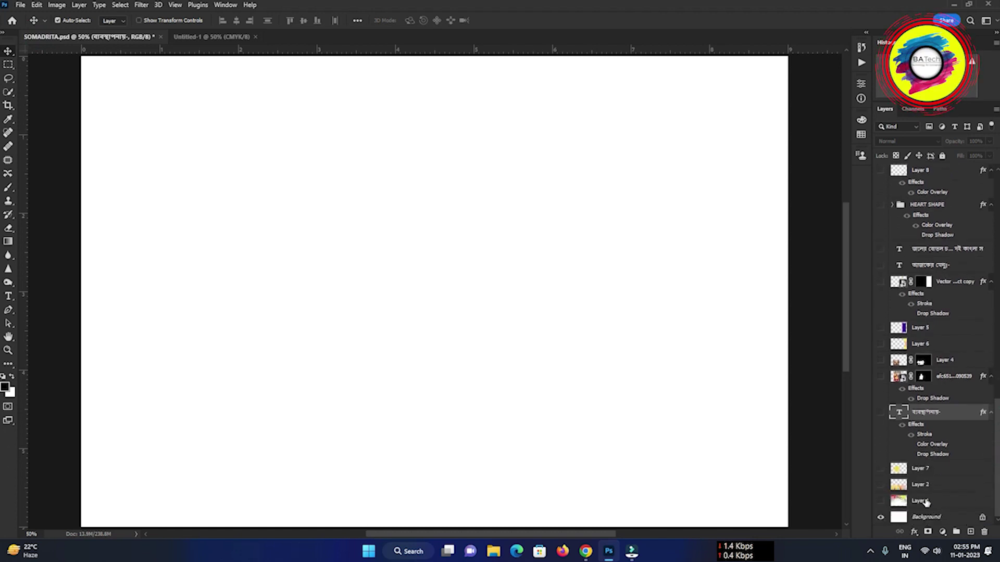
left_click(925, 501)
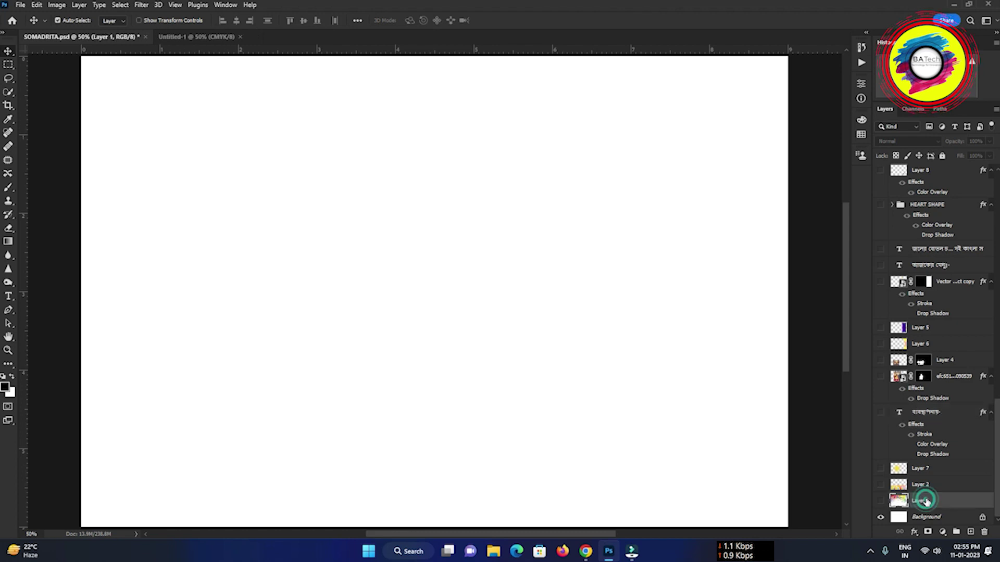
left_click(930, 470, "shift")
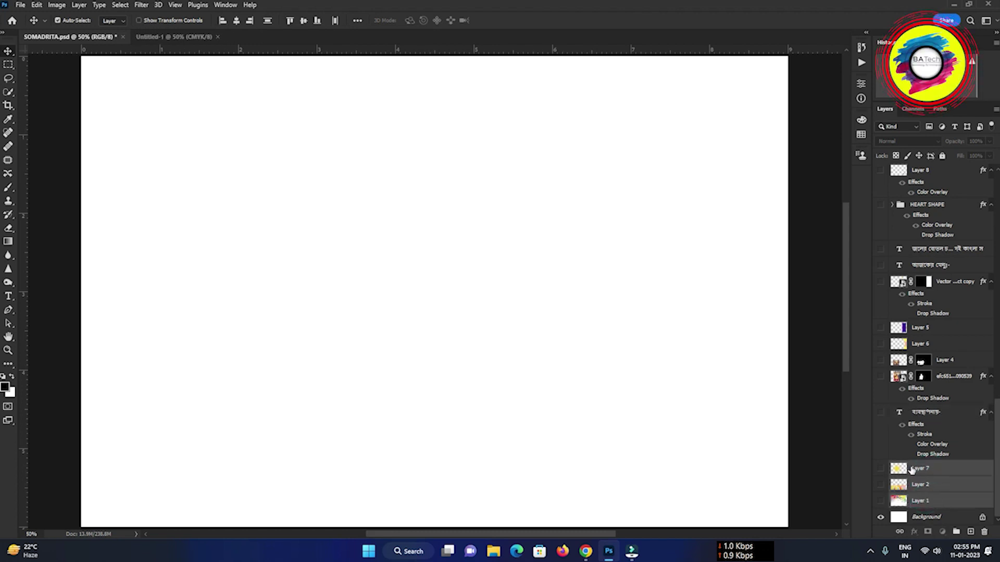
mouse_move(914, 468)
left_mouse_down()
mouse_move(560, 353)
mouse_move(177, 35)
left_mouse_up()
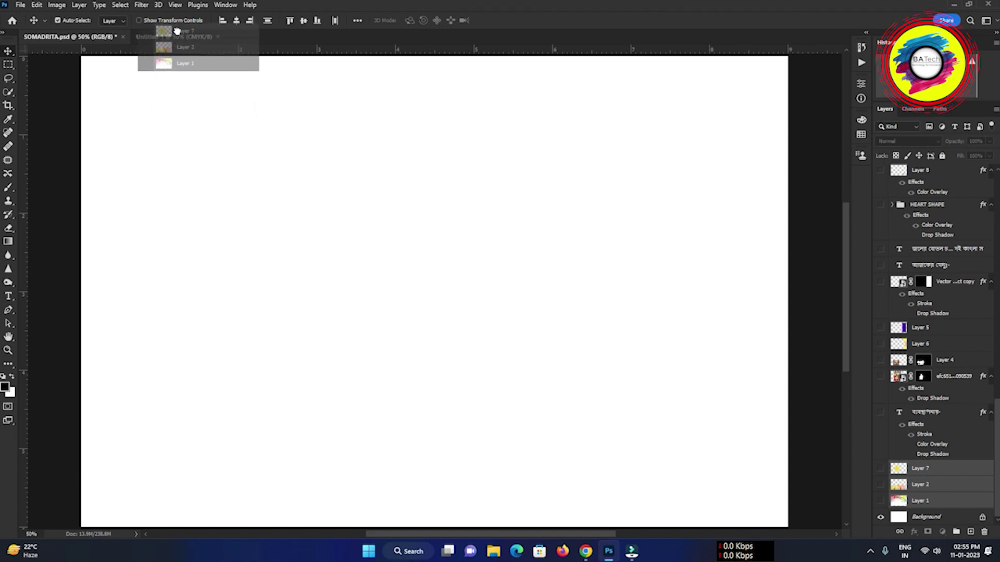
left_click_drag(177, 35, 367, 256)
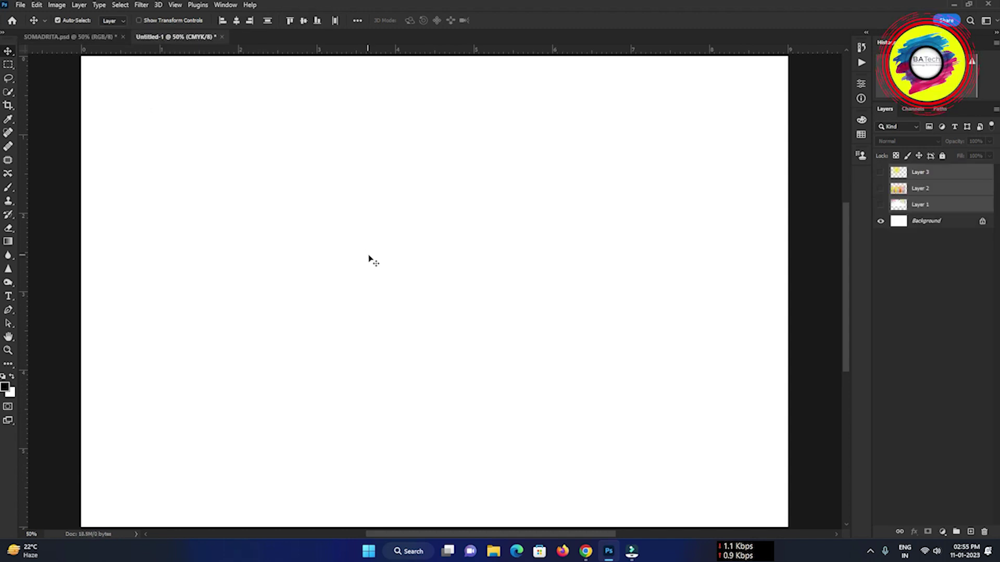
Step: Show the confetti, candle and balloon layers and move the candles down to the bottom edge
left_click(880, 205)
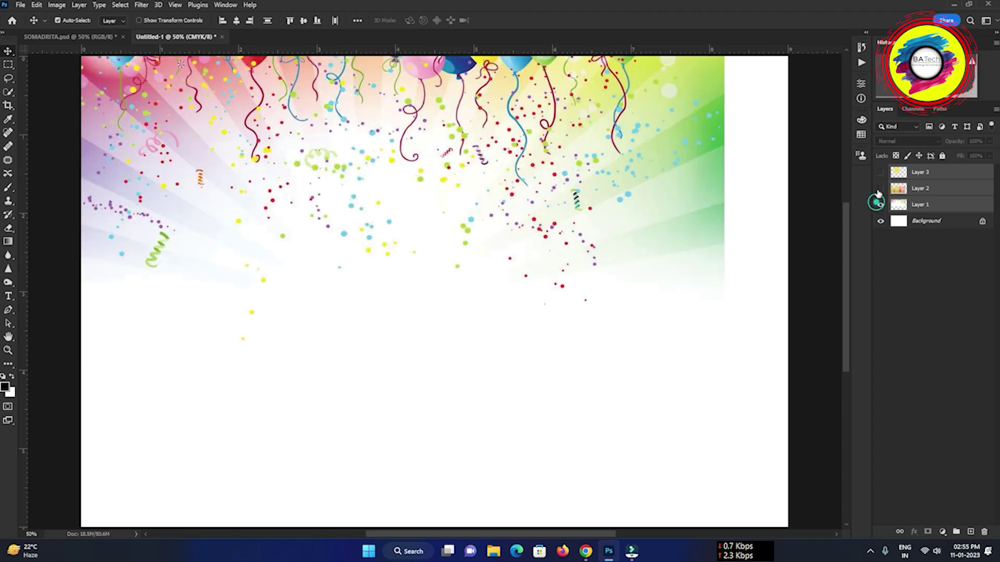
left_click(880, 189)
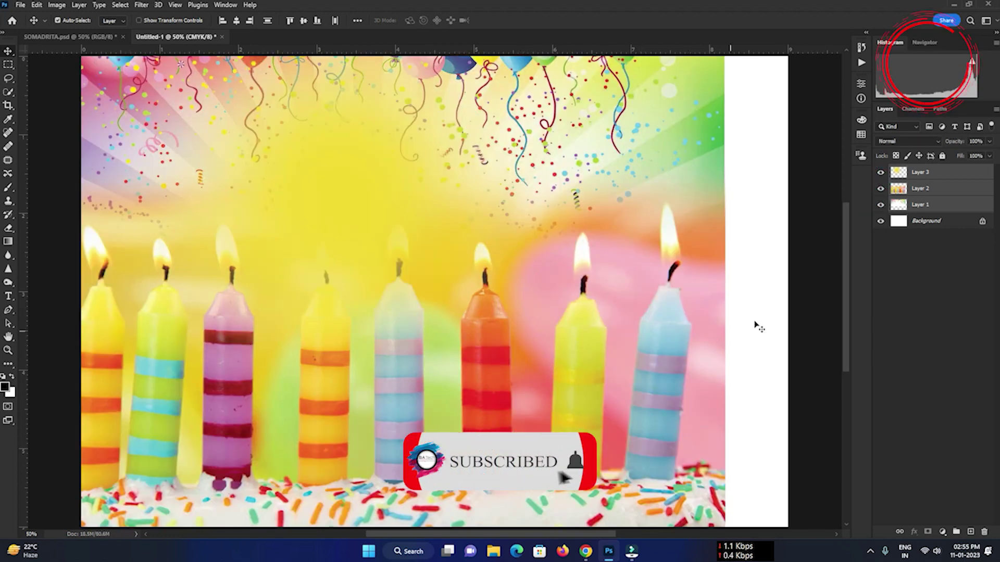
left_click(802, 351)
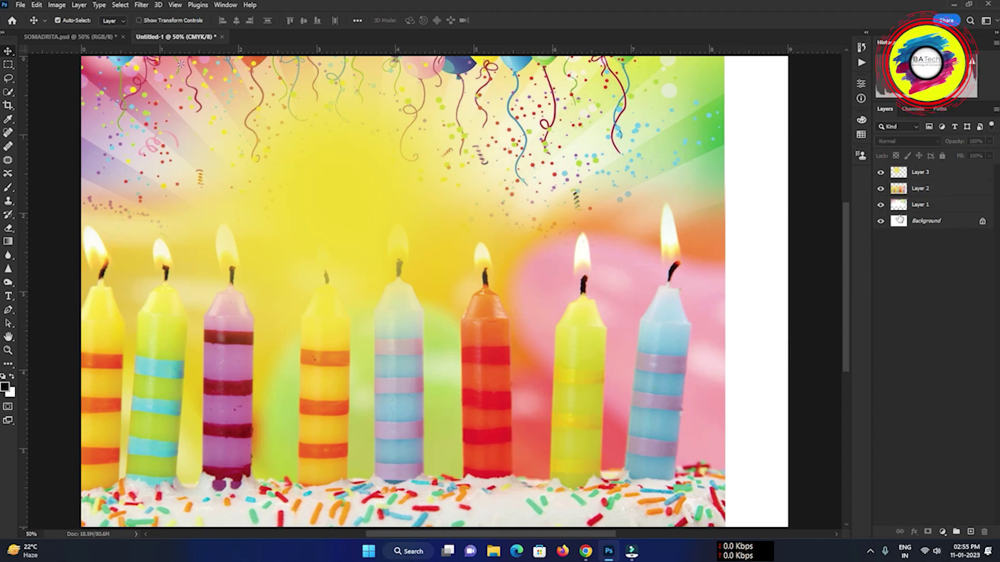
mouse_move(586, 334)
left_mouse_down()
mouse_move(589, 479)
mouse_move(583, 461)
left_mouse_up()
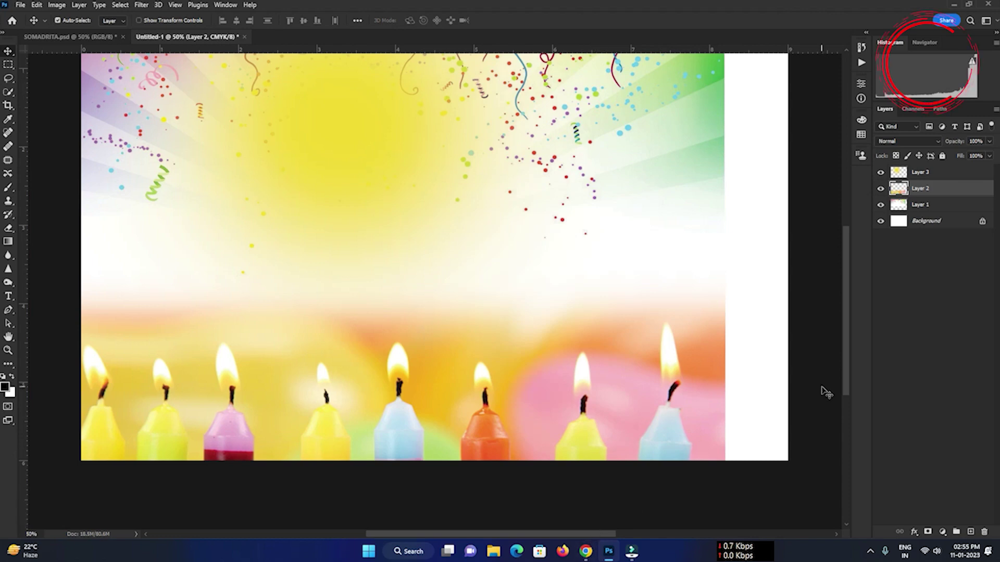
scroll(845, 370, "up", 2)
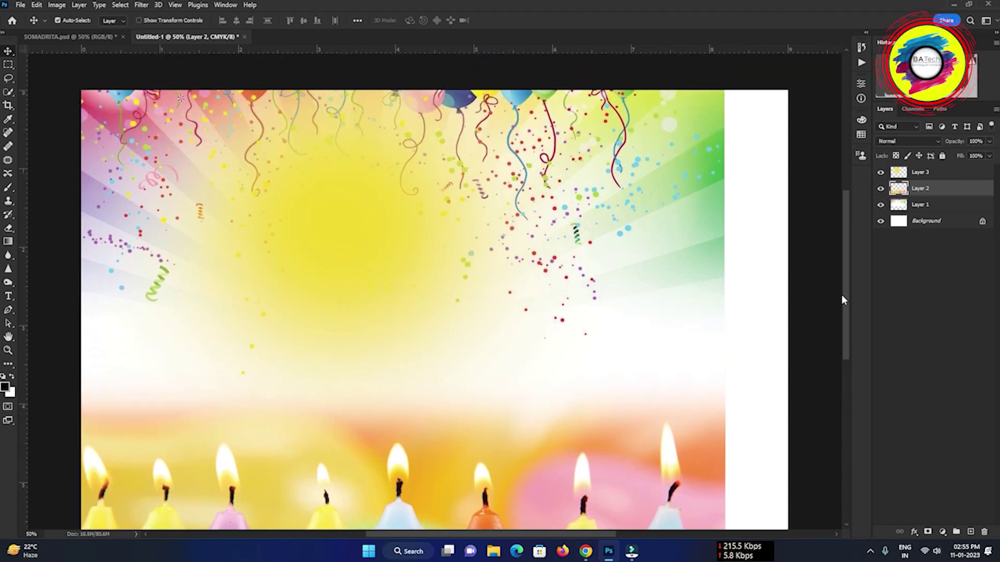
left_click(650, 183)
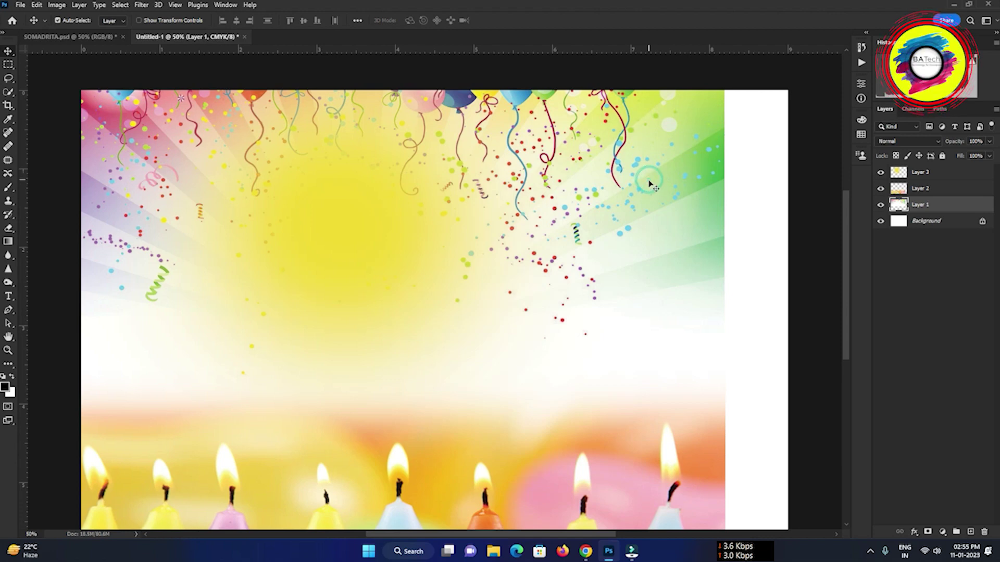
Step: Drag the efc651 photo layer and Layer 4 from SOMADRITA.psd onto the Untitled-1 canvas
left_click(92, 37)
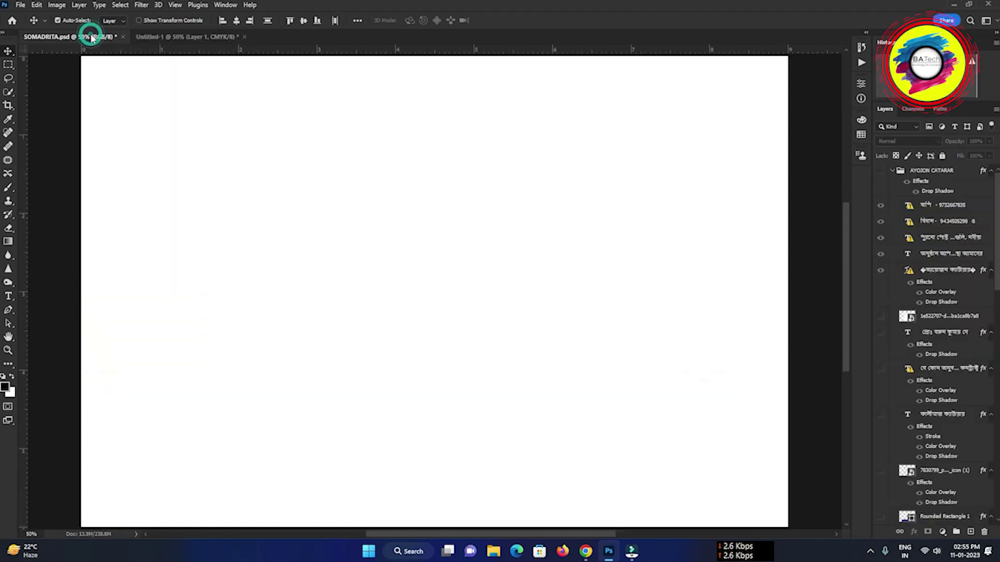
scroll(937, 313, "down", 4)
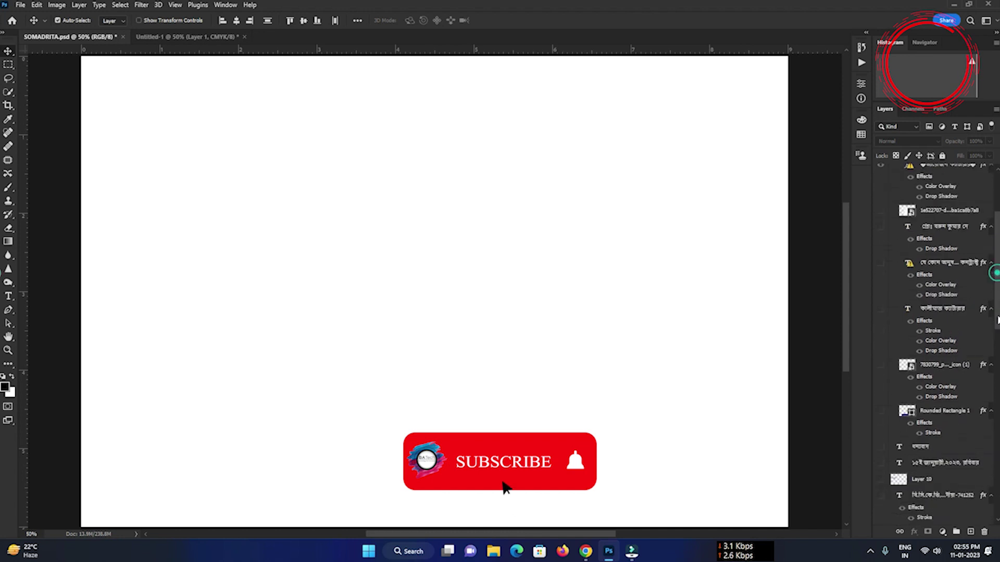
scroll(937, 313, "down", 3)
scroll(937, 312, "down", 3)
scroll(938, 338, "down", 3)
scroll(937, 339, "down", 3)
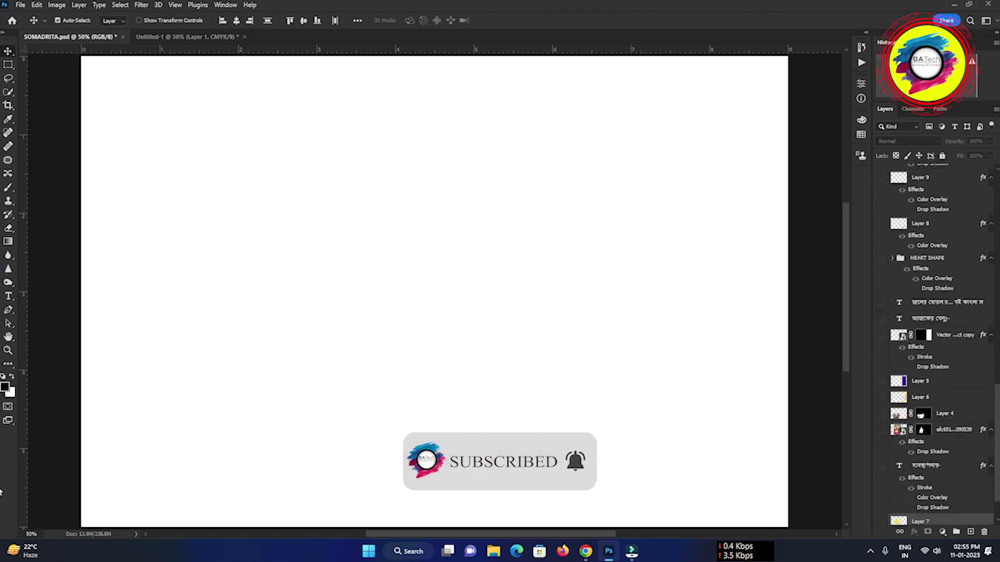
scroll(937, 338, "down", 3)
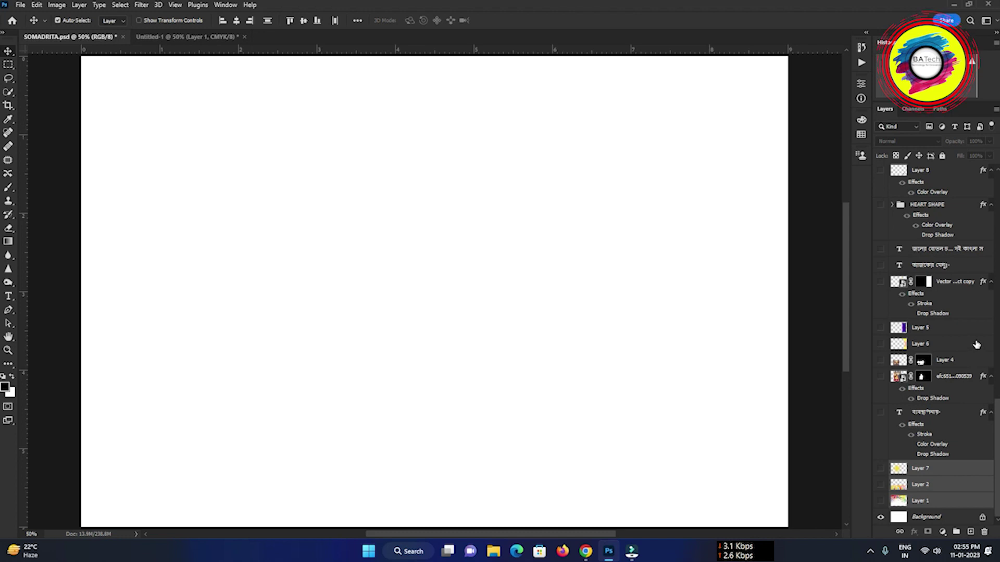
left_click(951, 377)
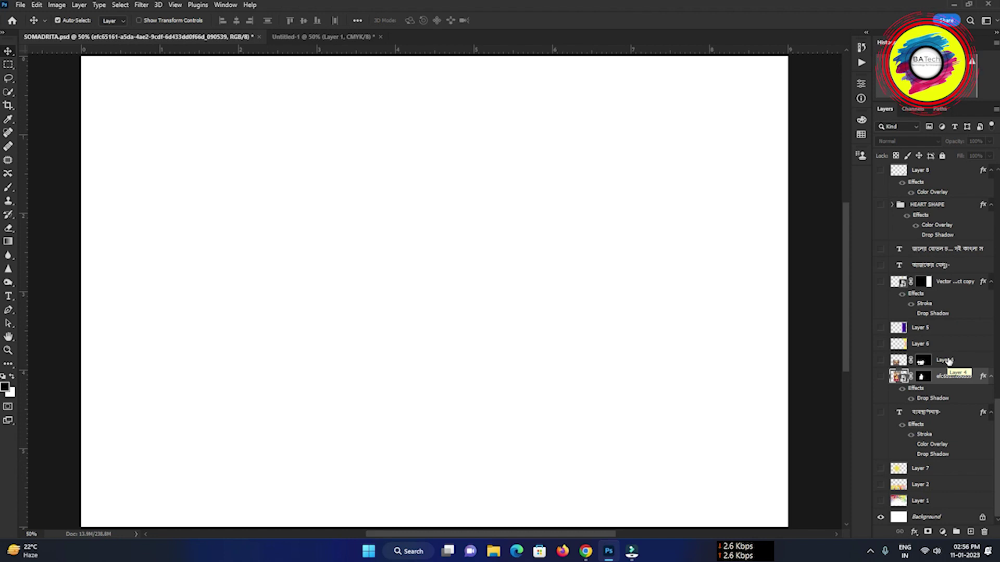
left_click(947, 361, "shift")
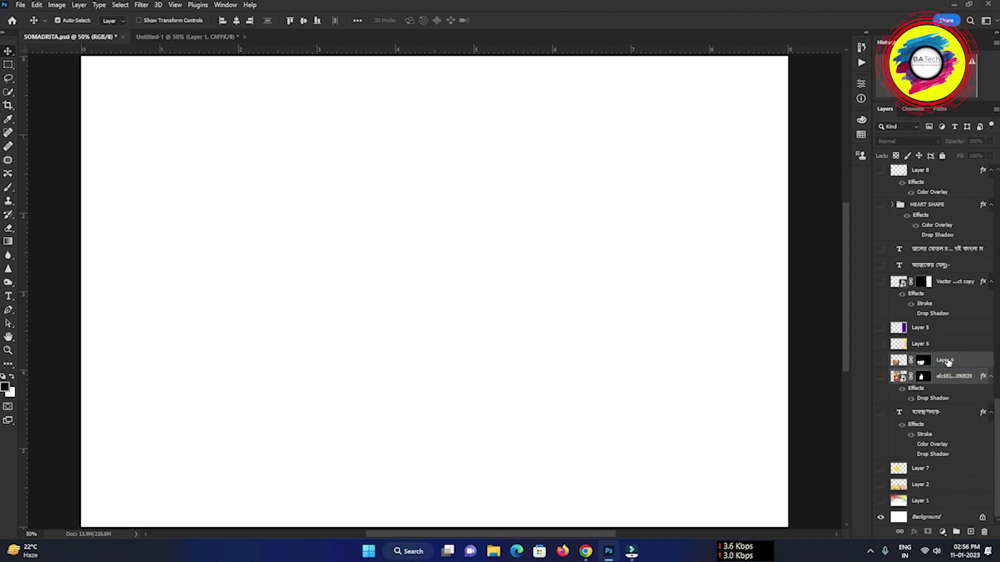
mouse_move(943, 358)
left_mouse_down()
mouse_move(222, 36)
mouse_move(366, 268)
left_mouse_up()
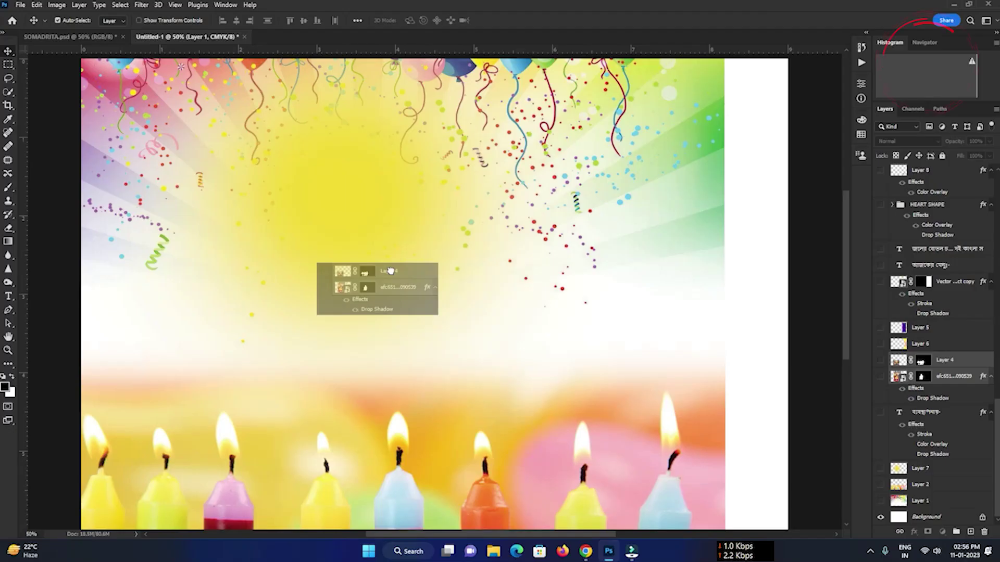
Step: Stack the photo layers on top, show the child photo lower down and hide the food plates
left_click_drag(405, 283, 406, 286)
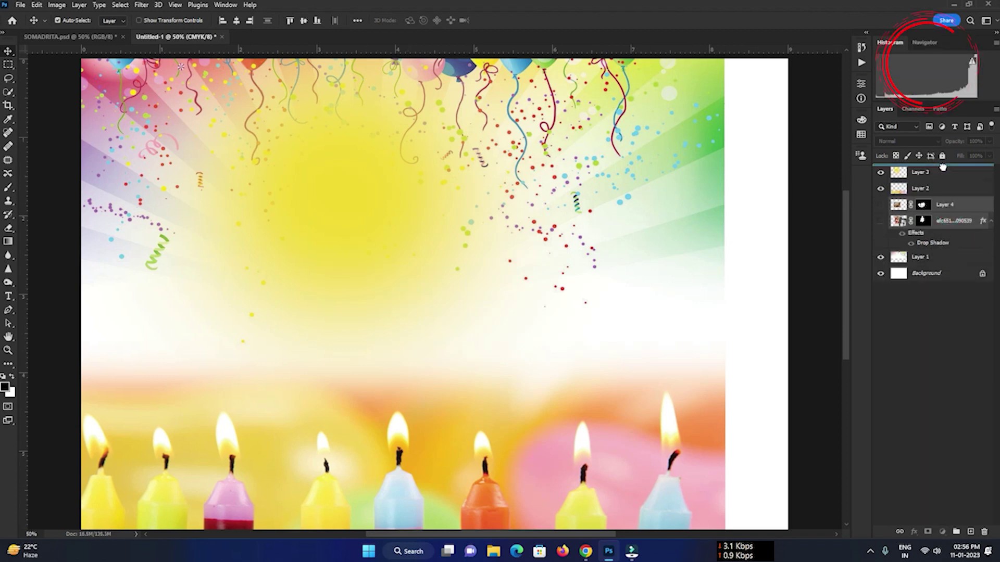
left_click_drag(937, 218, 943, 171)
left_click(879, 188)
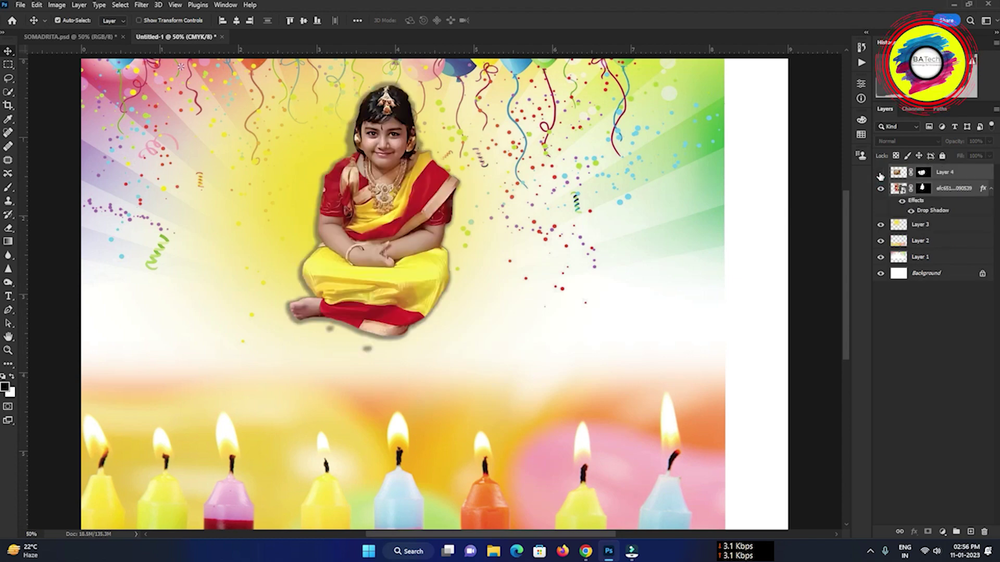
left_click(879, 173)
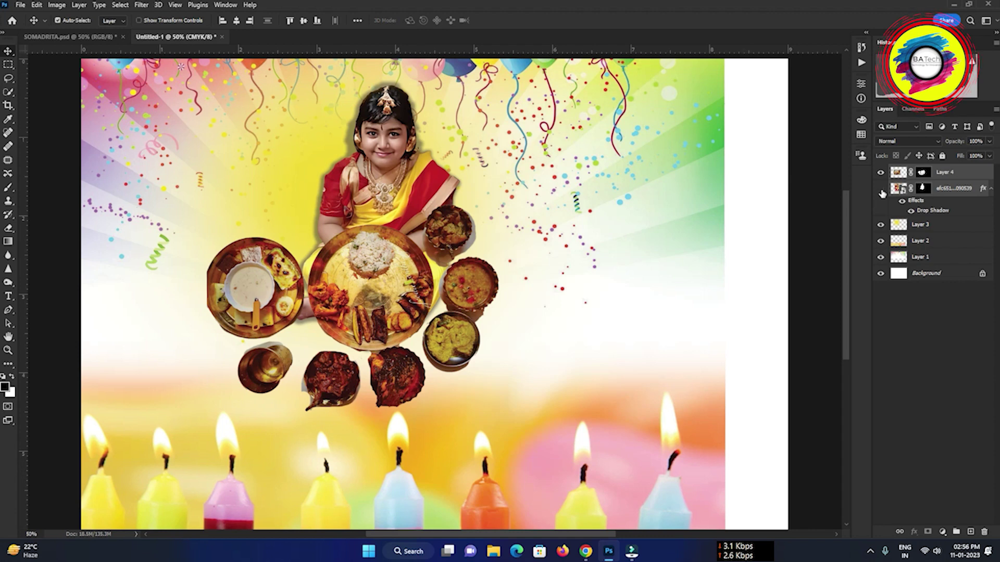
left_click(880, 188)
left_click(880, 188)
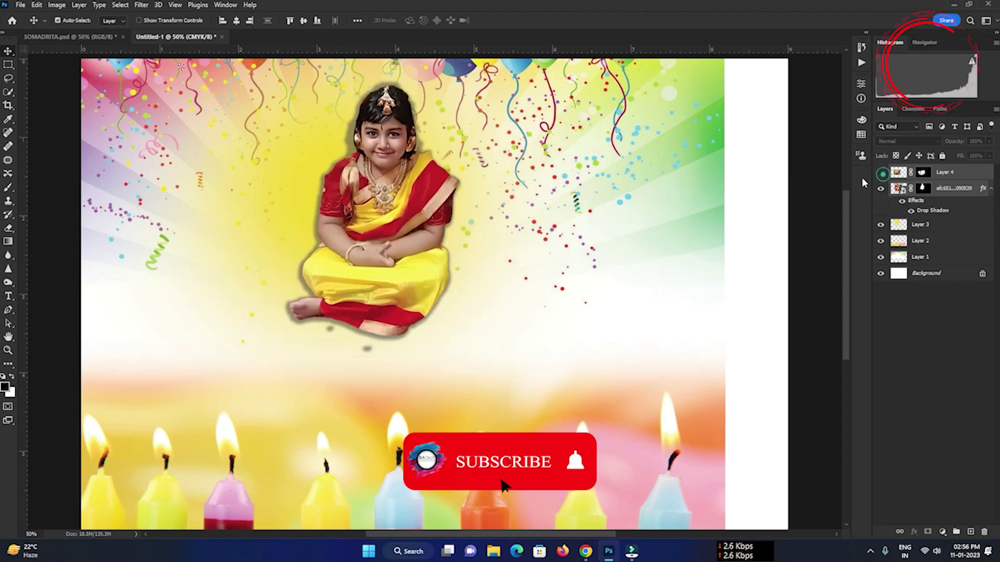
left_click_drag(415, 272, 409, 339)
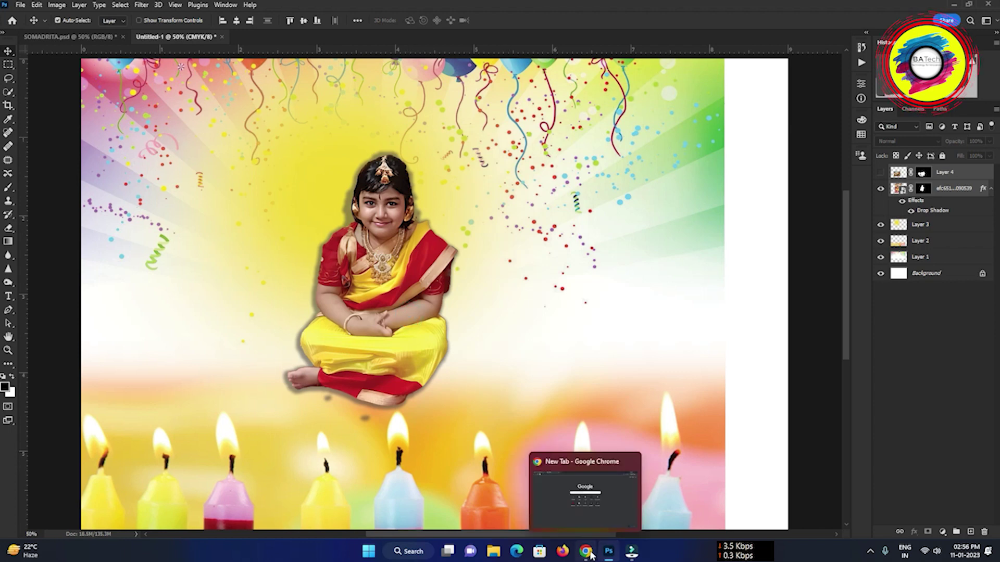
Step: Copy the Vector copy frame, Layer 5 and Layer 6 from SOMADRITA.psd into the invitation
left_click(90, 38)
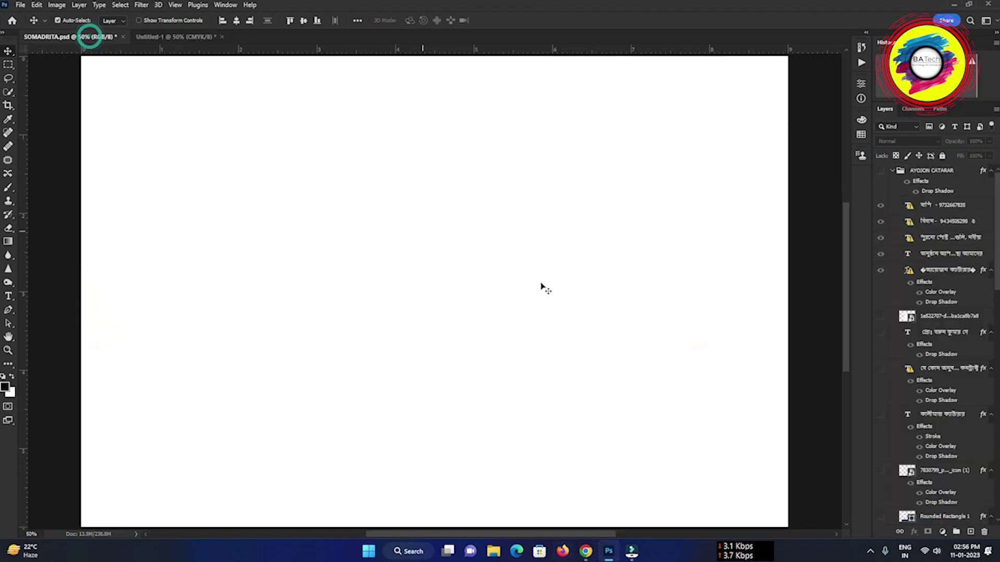
scroll(937, 313, "down", 5)
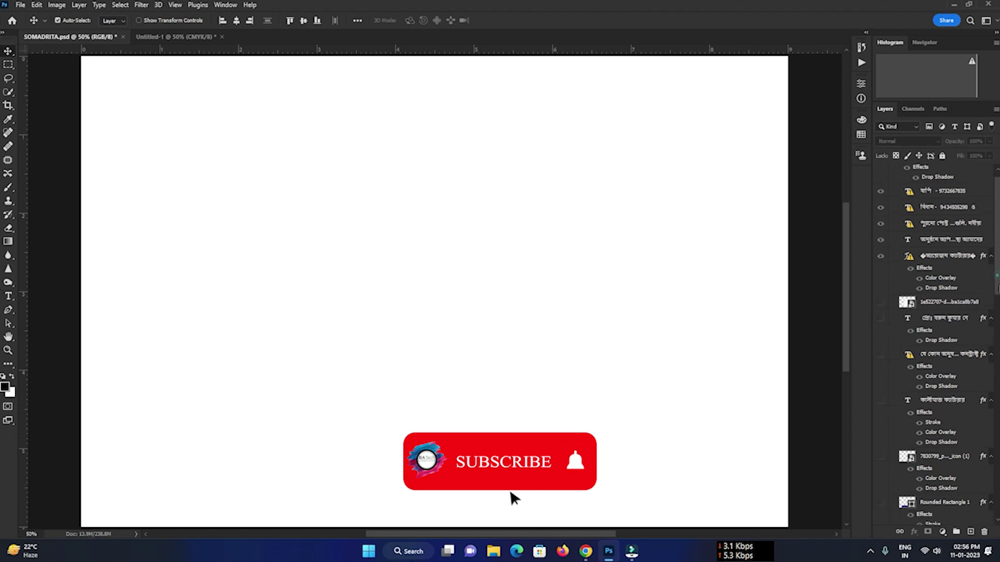
scroll(937, 343, "down", 2)
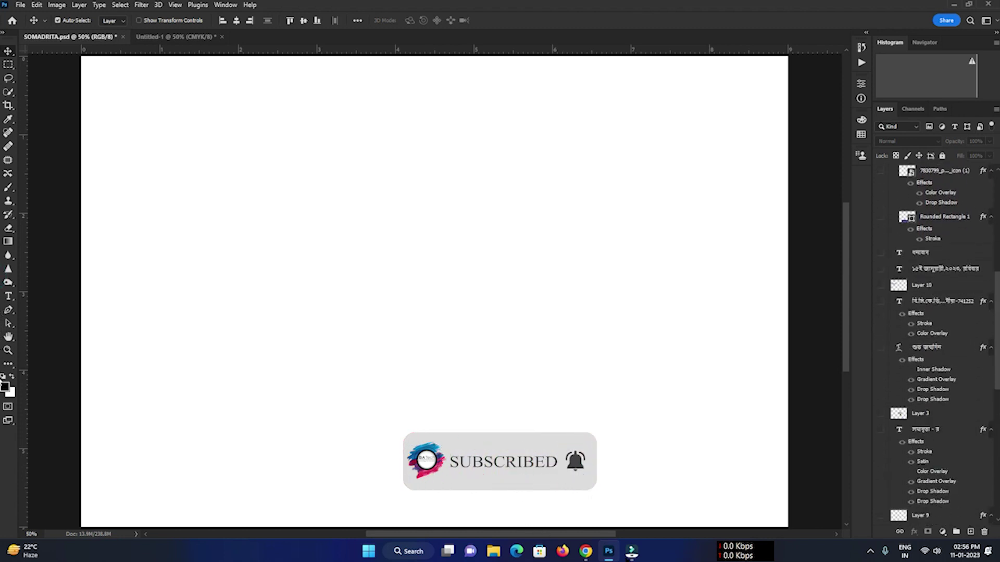
scroll(937, 343, "down", 3)
scroll(937, 343, "down", 2)
scroll(937, 344, "down", 2)
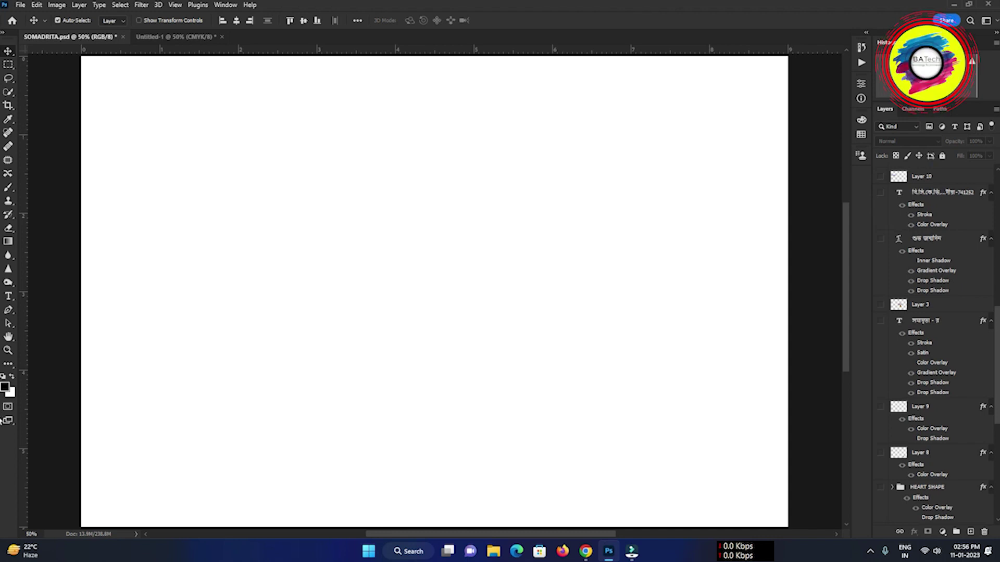
scroll(937, 344, "down", 3)
scroll(937, 344, "down", 3)
scroll(937, 344, "down", 2)
scroll(937, 344, "down", 1)
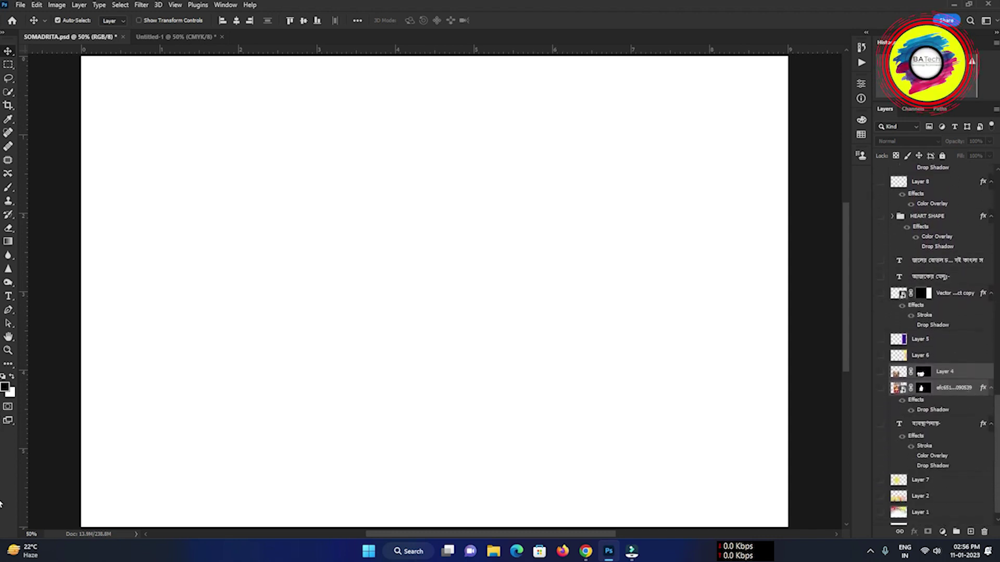
left_click(936, 356)
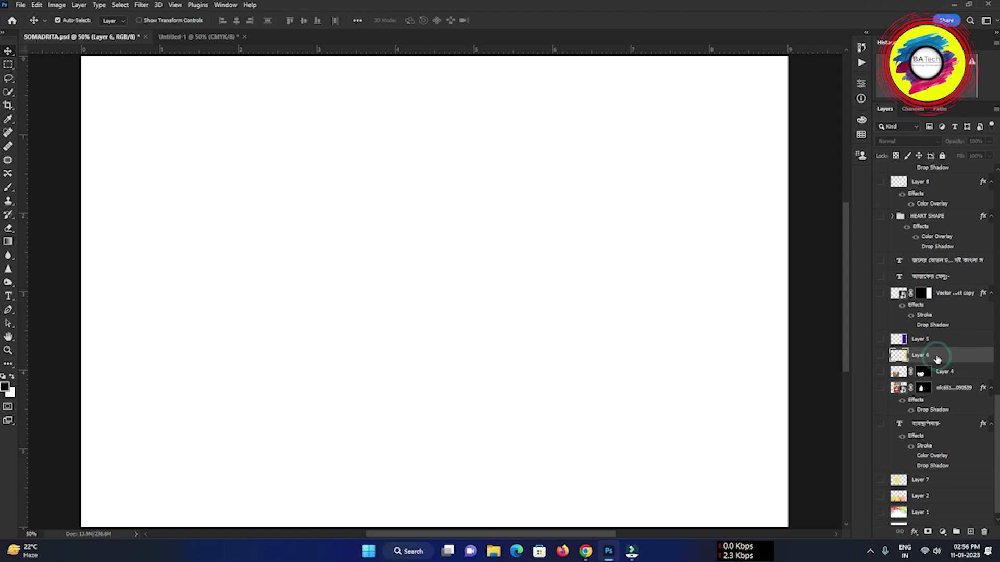
left_click(951, 297, "shift")
left_click_drag(951, 296, 234, 35)
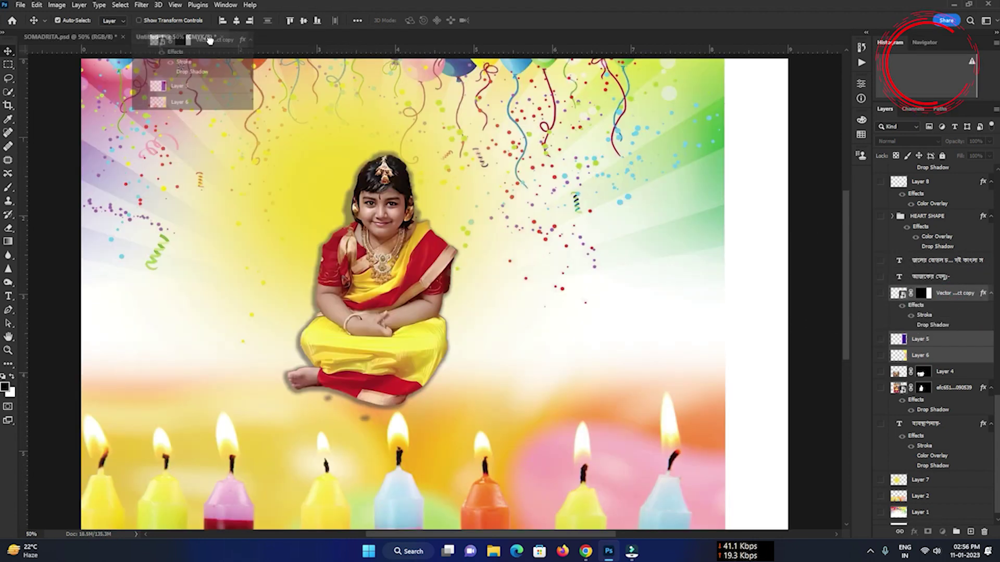
mouse_move(235, 36)
left_mouse_down()
mouse_move(474, 324)
mouse_move(515, 347)
left_mouse_up()
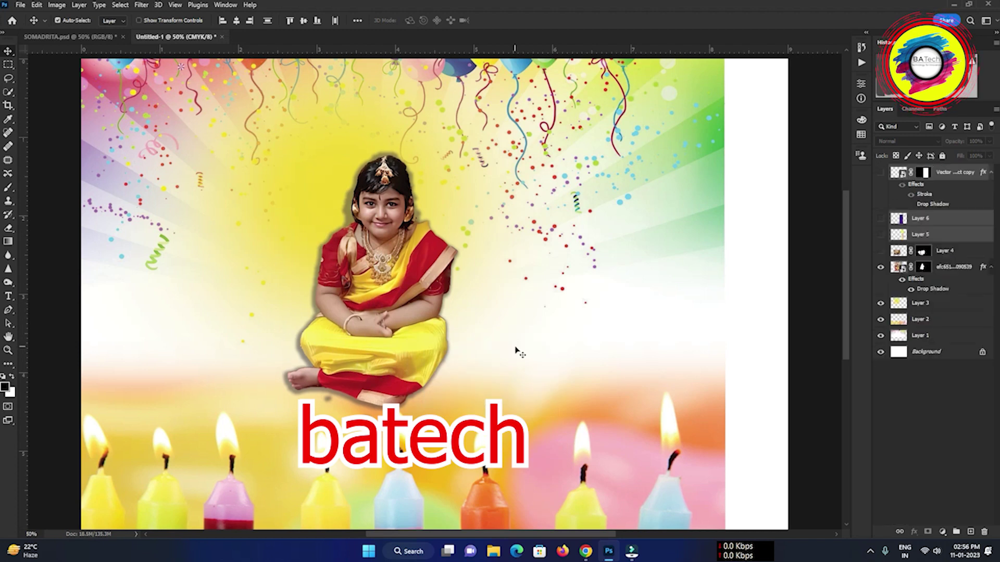
Step: Show the yellow panel, purple rectangle and ornate border, moving the yellow panel to the right edge
left_click(880, 235)
left_click(879, 219)
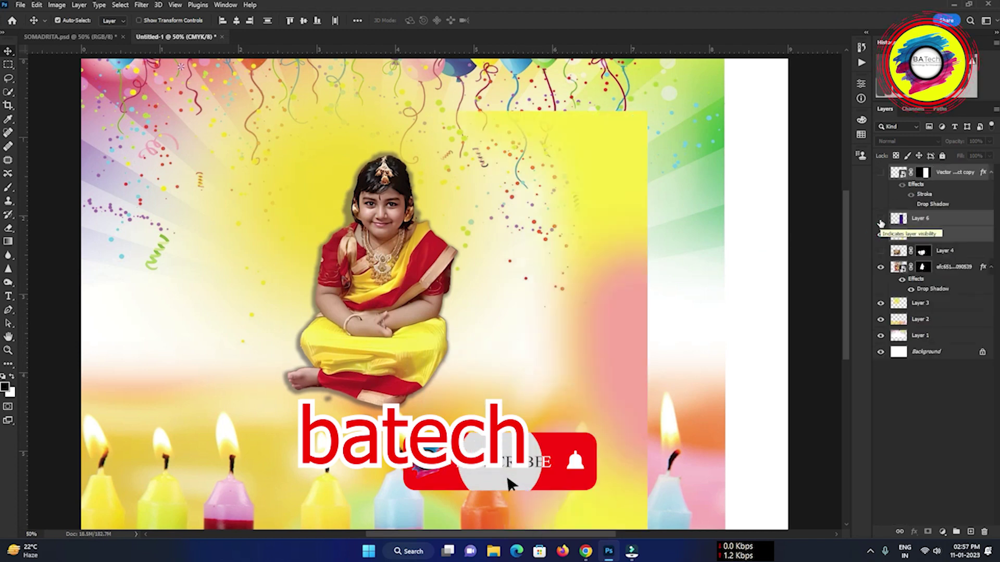
mouse_move(630, 278)
left_mouse_down()
mouse_move(766, 224)
mouse_move(791, 225)
left_mouse_up()
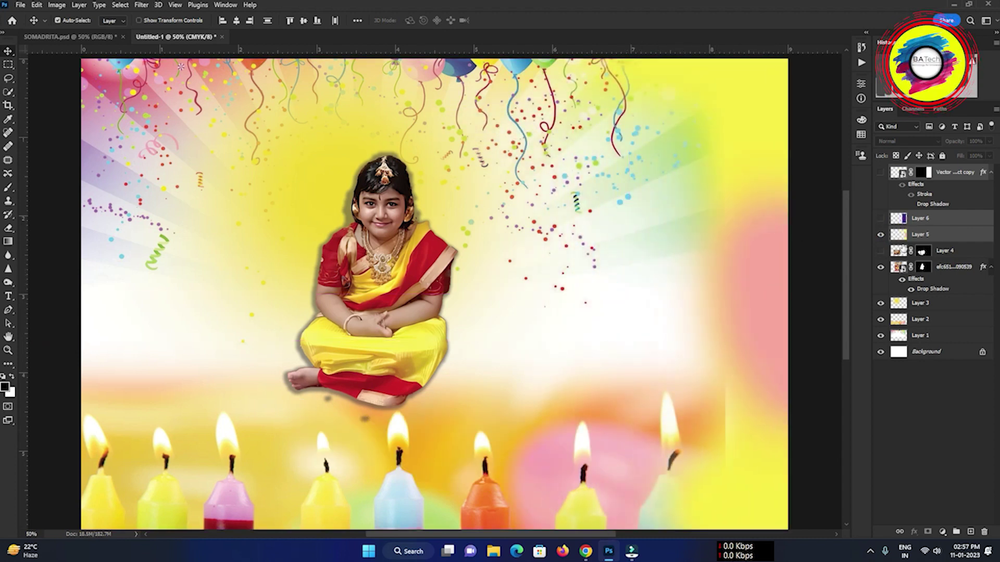
left_click(879, 219)
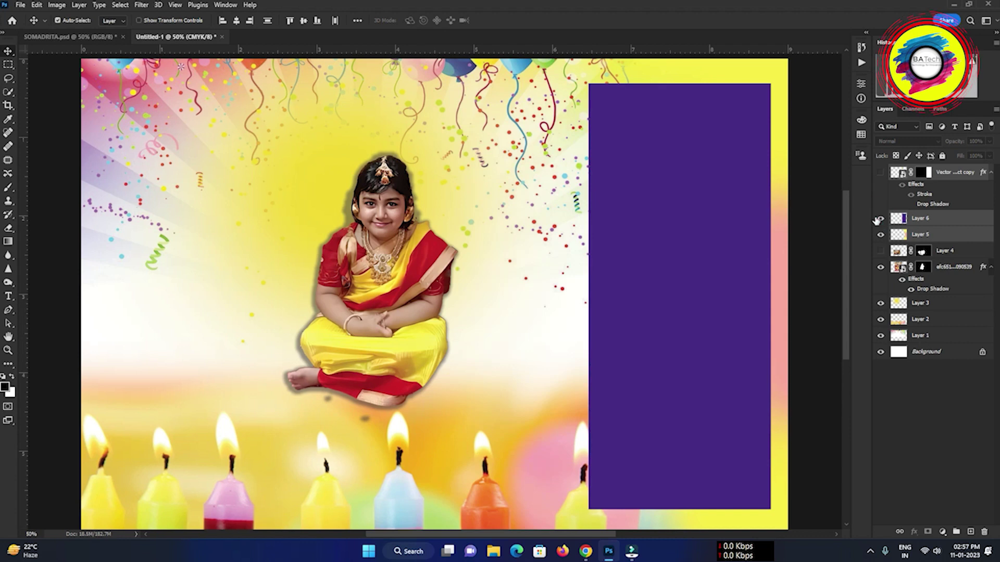
left_click(880, 173)
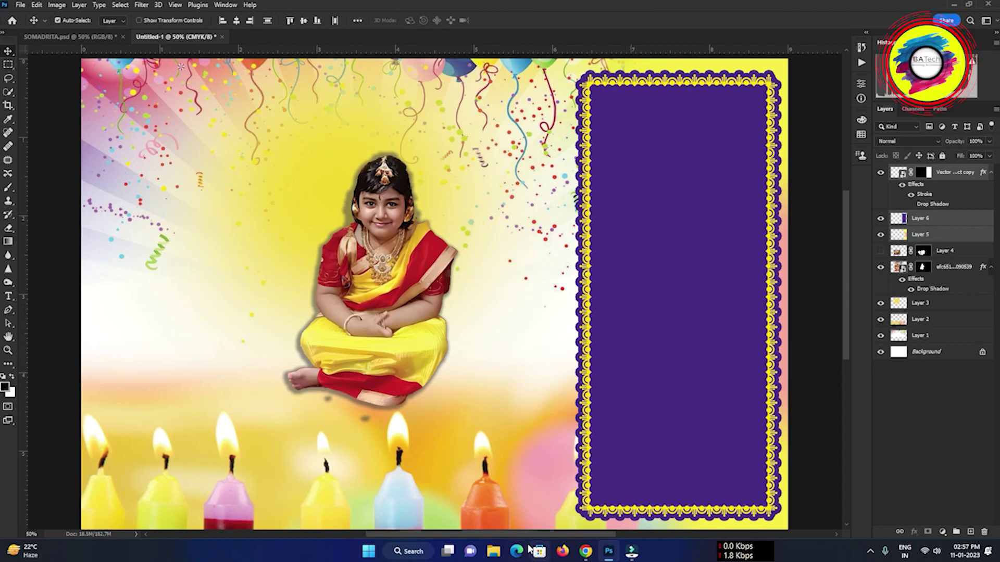
mouse_move(585, 552)
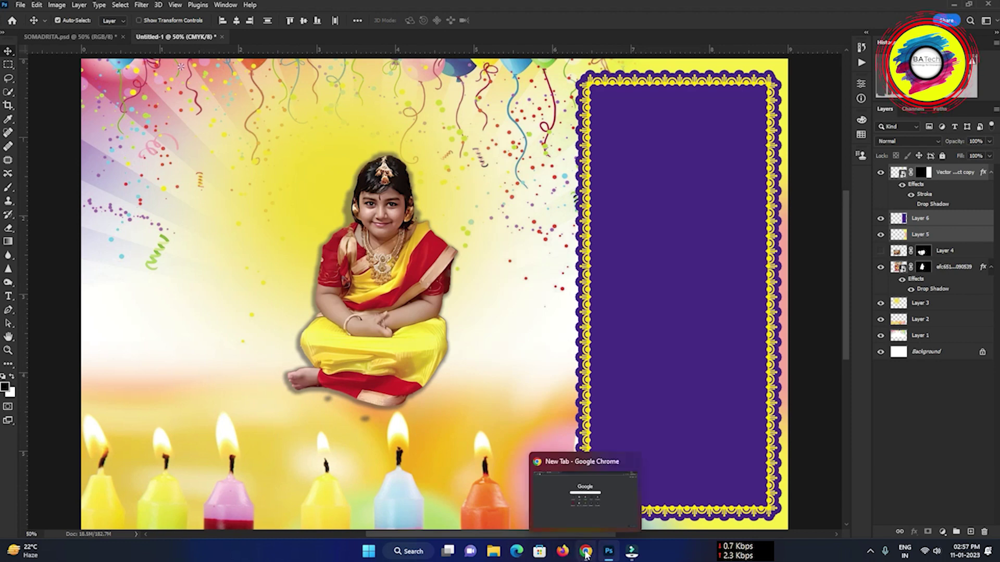
left_click(61, 35)
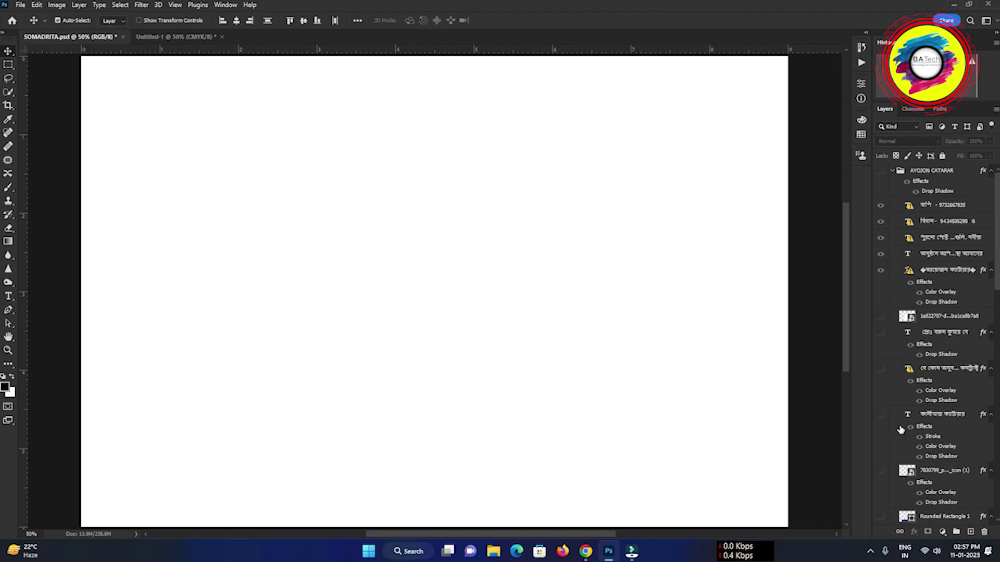
scroll(993, 272, "down", 3)
scroll(988, 277, "down", 3)
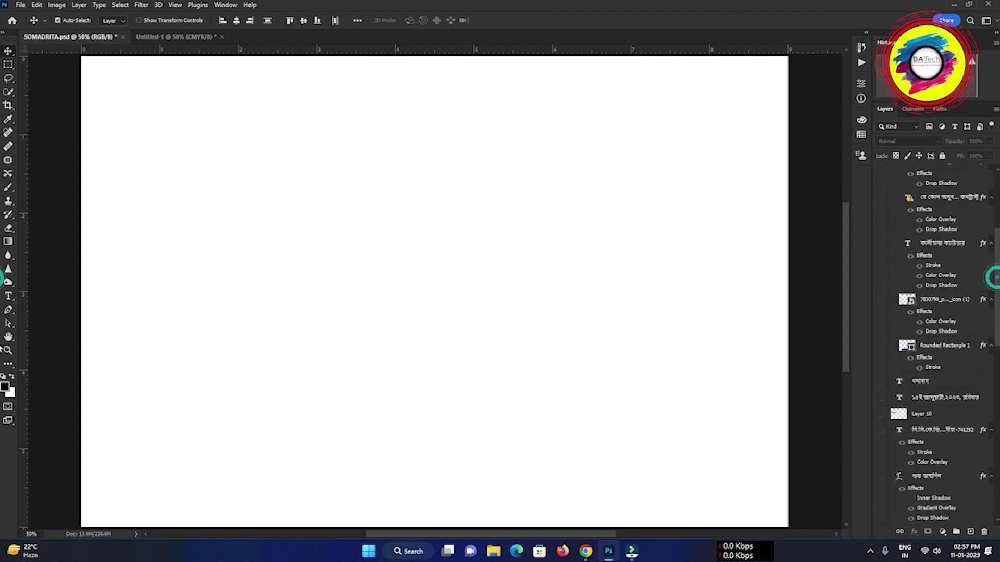
scroll(989, 276, "down", 3)
scroll(988, 277, "down", 3)
scroll(938, 344, "down", 2)
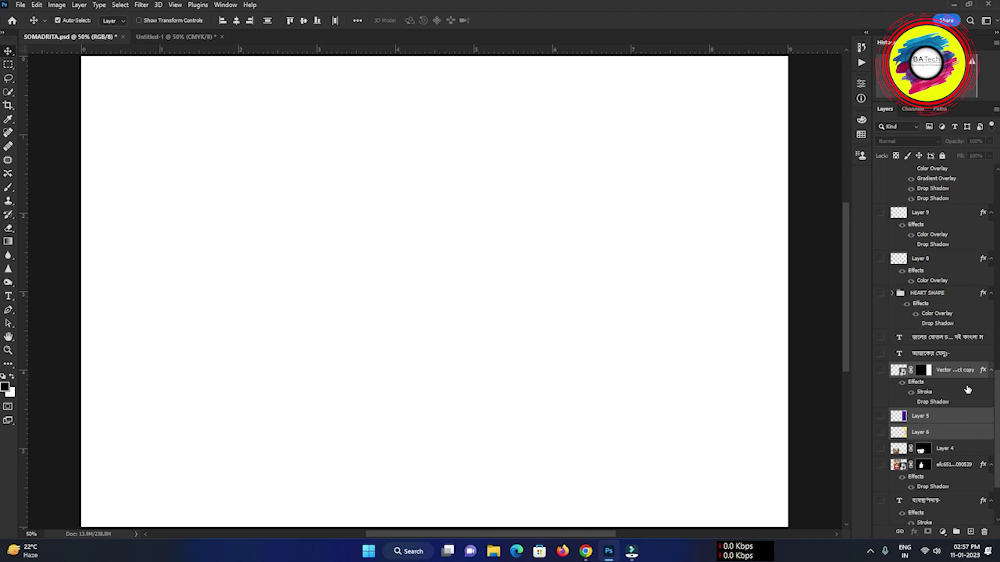
Step: Bring the Bengali menu heading and dish list text layers into the invitation and show them
left_click(882, 372)
left_click(882, 371)
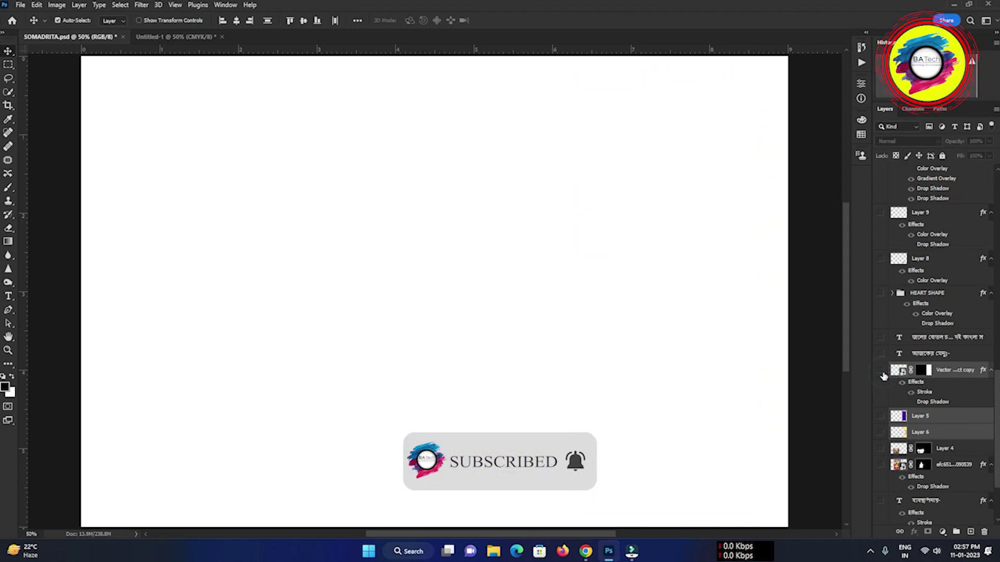
left_click(944, 355)
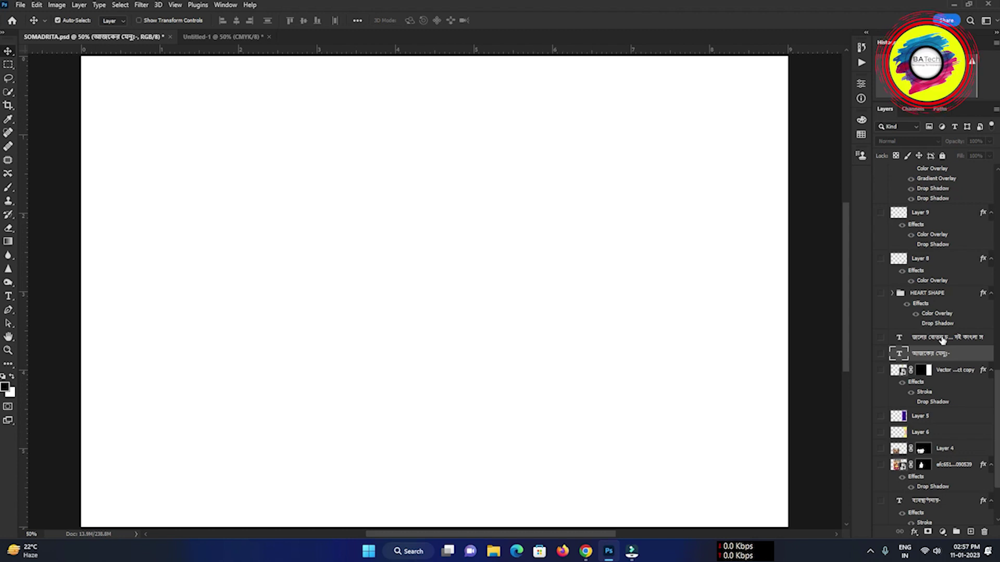
key("ctrl")
left_click(941, 337, "ctrl")
mouse_move(937, 337)
left_mouse_down()
mouse_move(356, 196)
mouse_move(647, 239)
mouse_move(670, 252)
left_mouse_up()
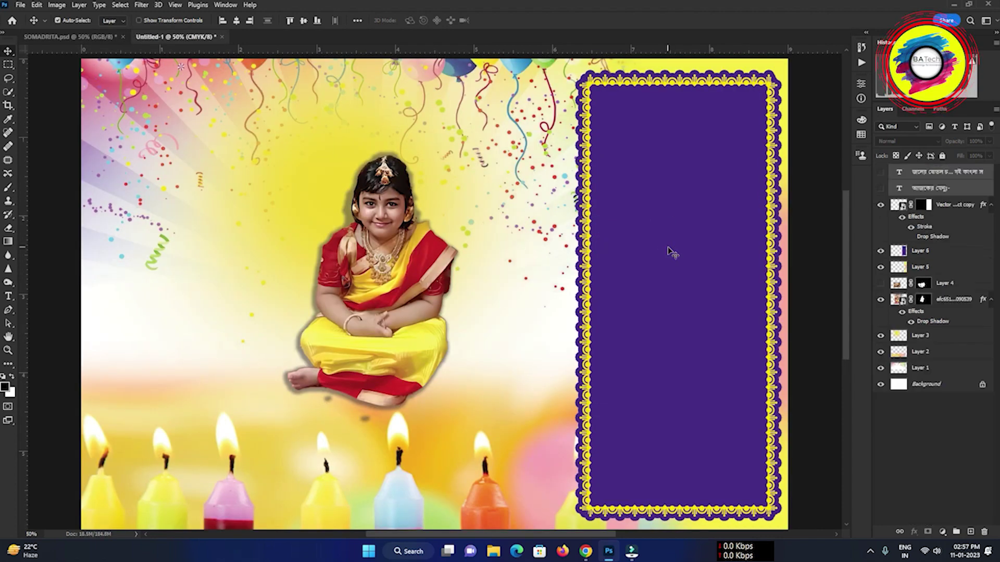
left_click(880, 188)
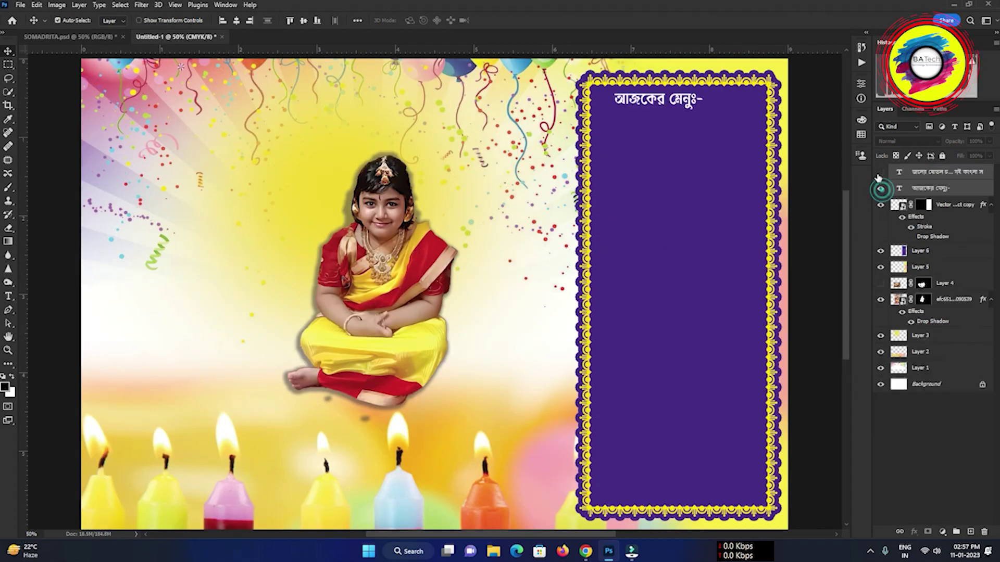
left_click(881, 171)
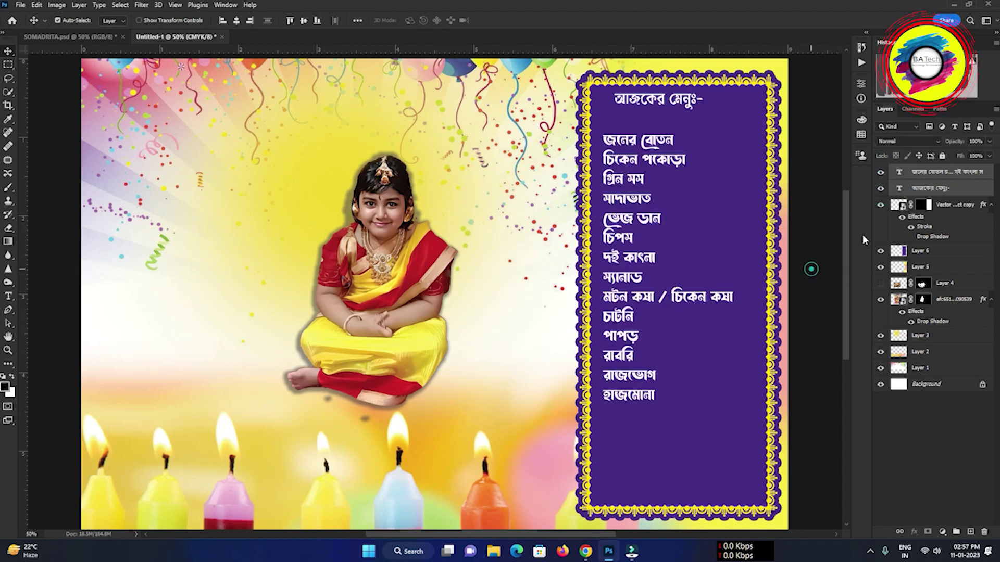
Step: Shift the dish list and menu heading slightly right and down inside the purple panel
left_click(812, 270)
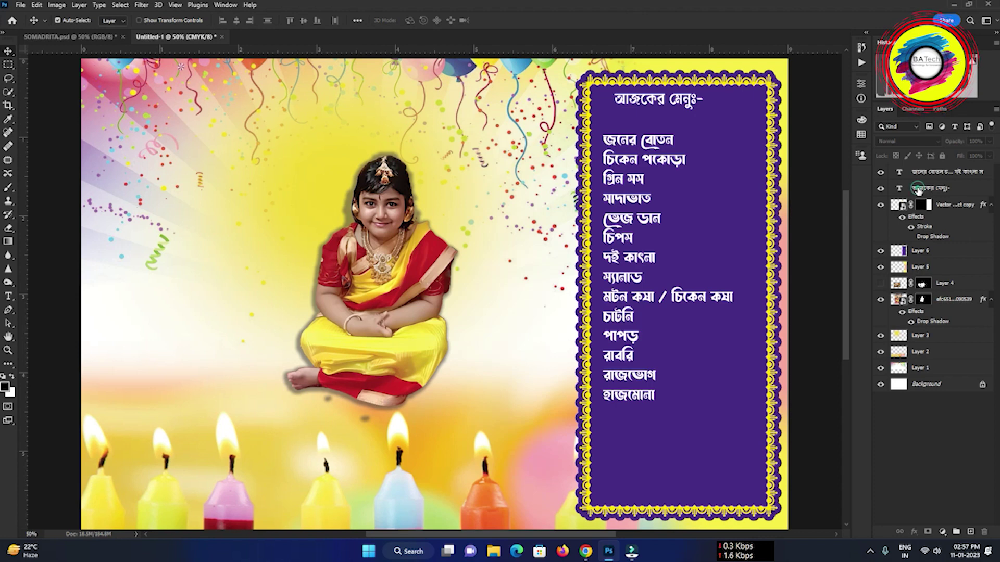
left_click(917, 190)
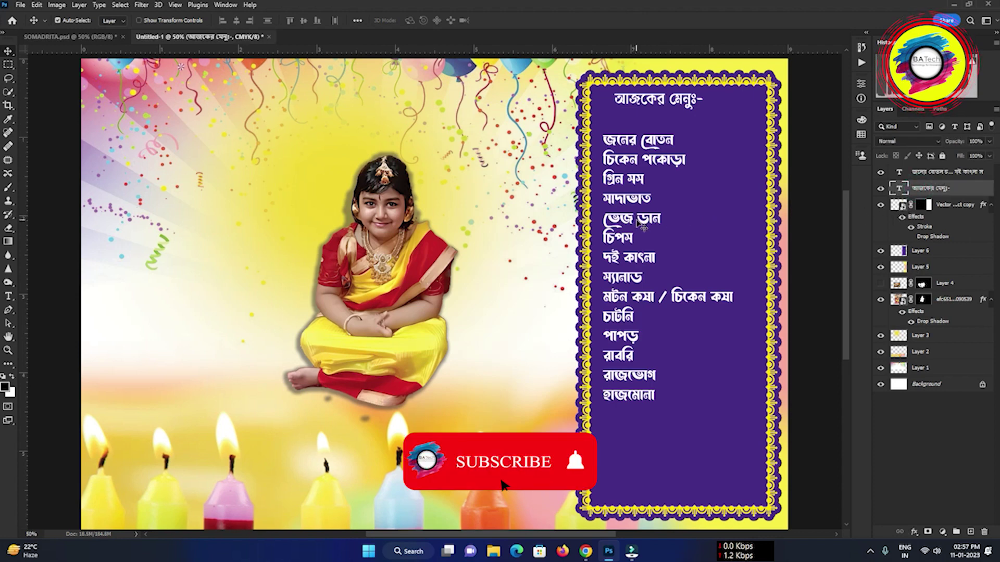
left_click_drag(639, 223, 662, 247)
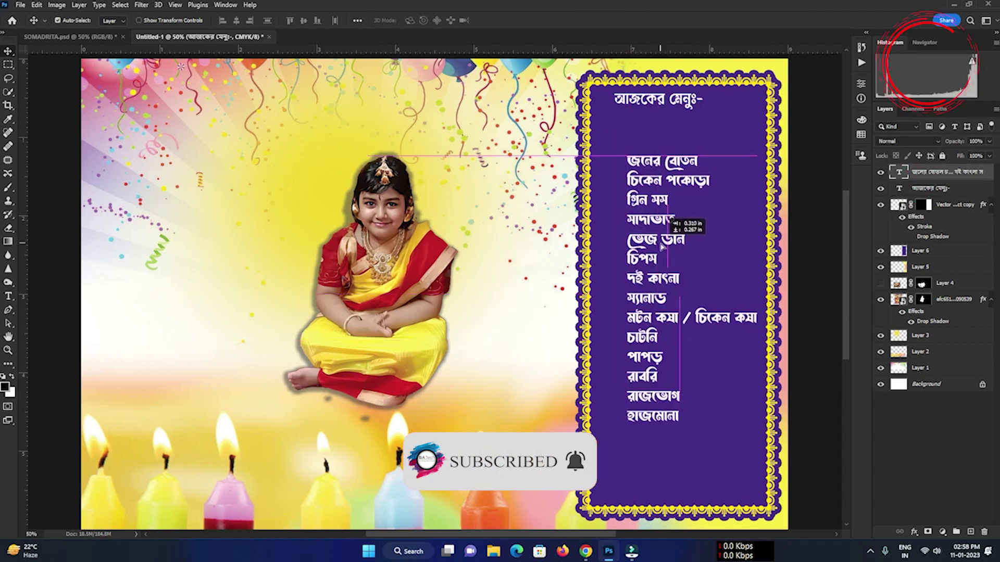
left_click_drag(662, 103, 667, 112)
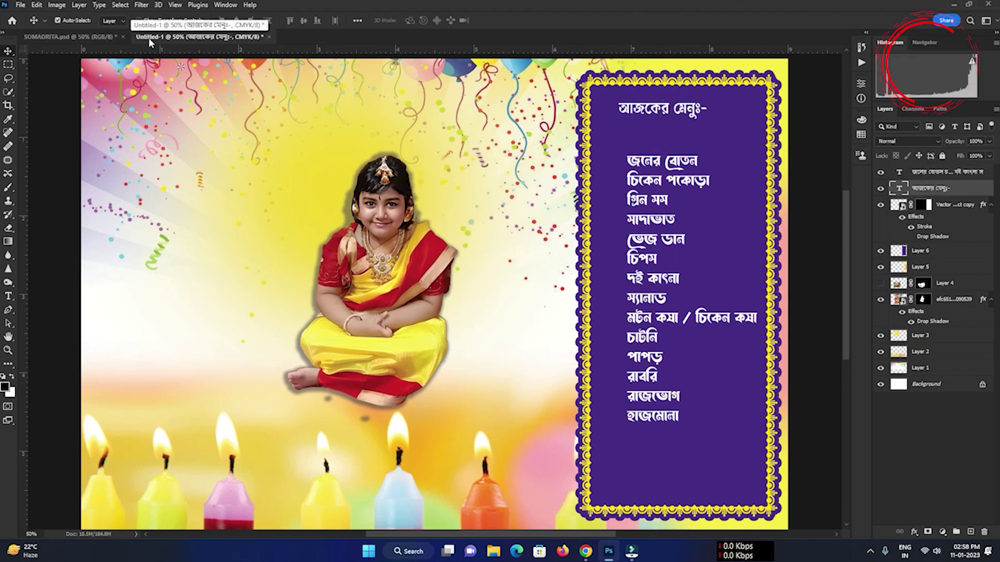
Step: Copy the AYOJON CATARAR caterer group into the invitation, show it and raise it in the stack
left_click(105, 33)
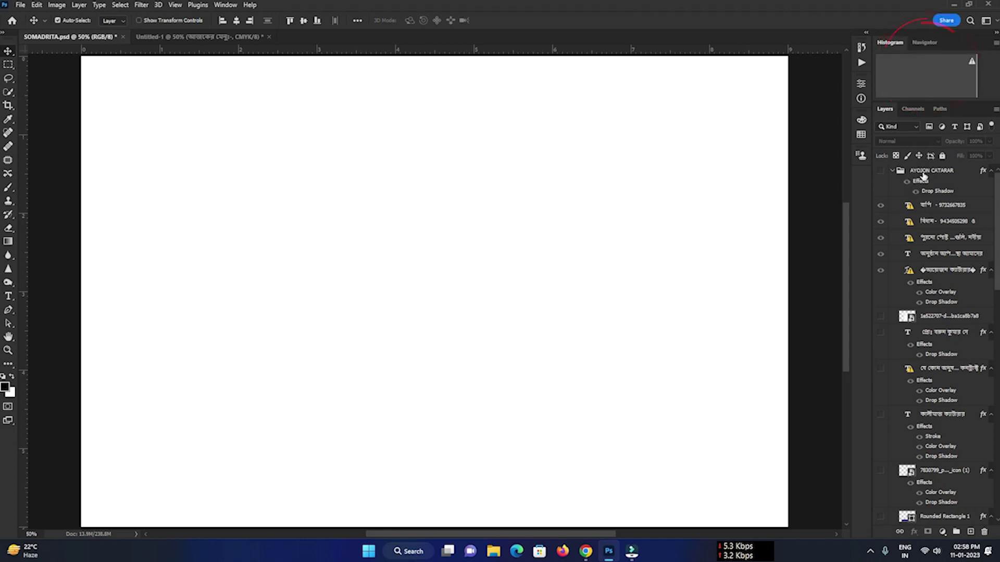
mouse_move(923, 177)
left_mouse_down()
mouse_move(237, 55)
mouse_move(362, 426)
mouse_move(358, 417)
left_mouse_up()
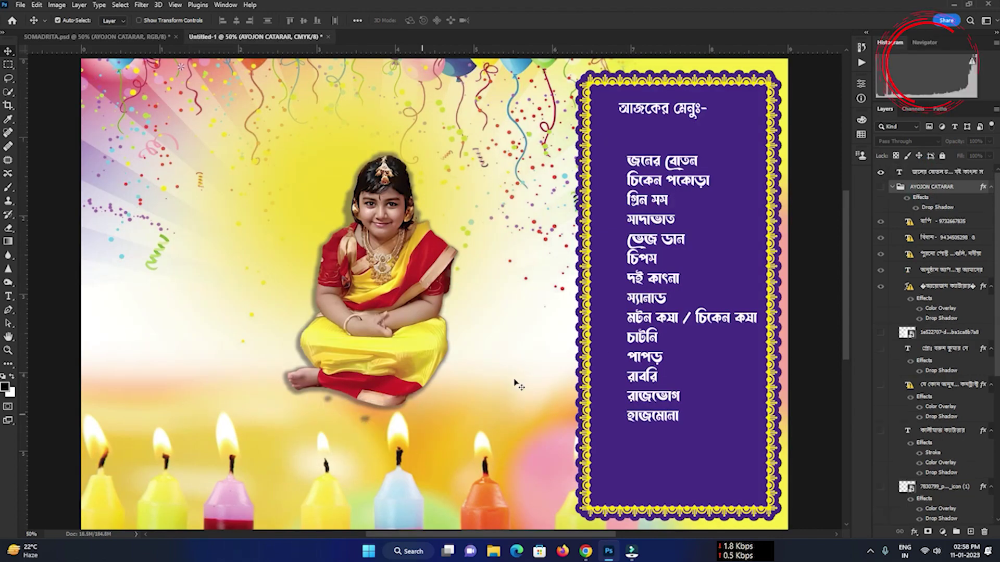
left_click(880, 187)
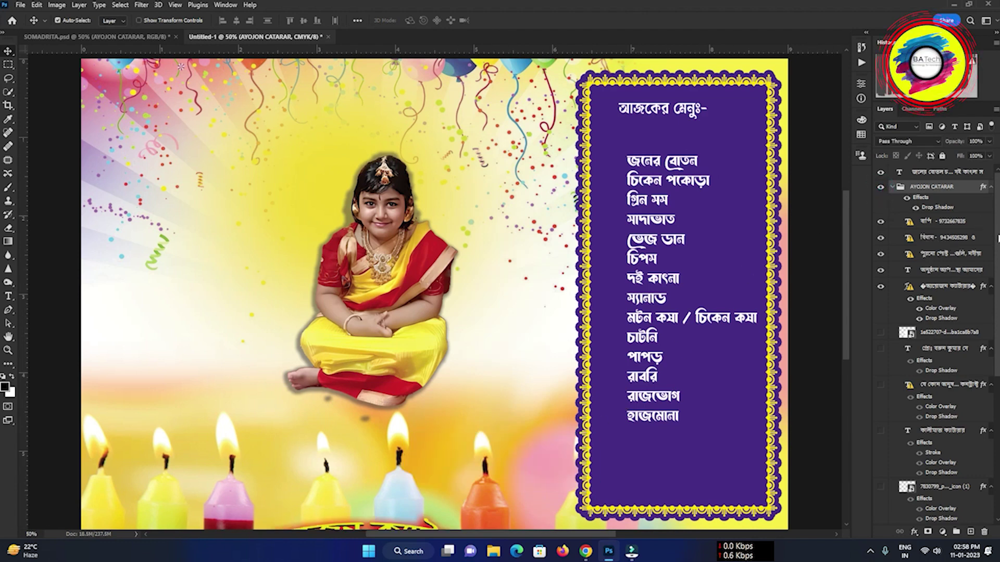
scroll(927, 274, "down", 1)
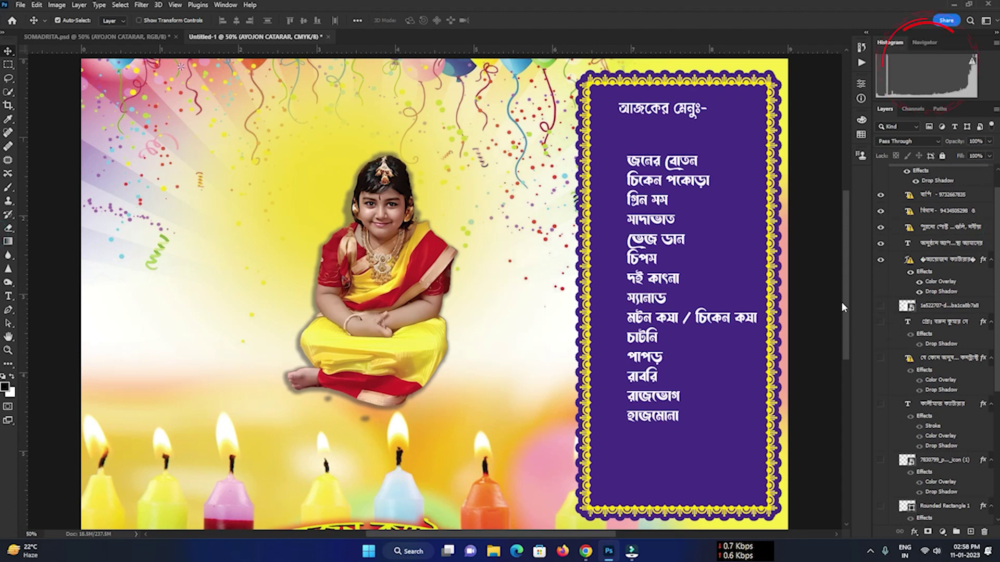
mouse_move(845, 310)
left_mouse_down()
mouse_move(847, 354)
mouse_move(847, 275)
left_mouse_up()
scroll(992, 289, "up", 1)
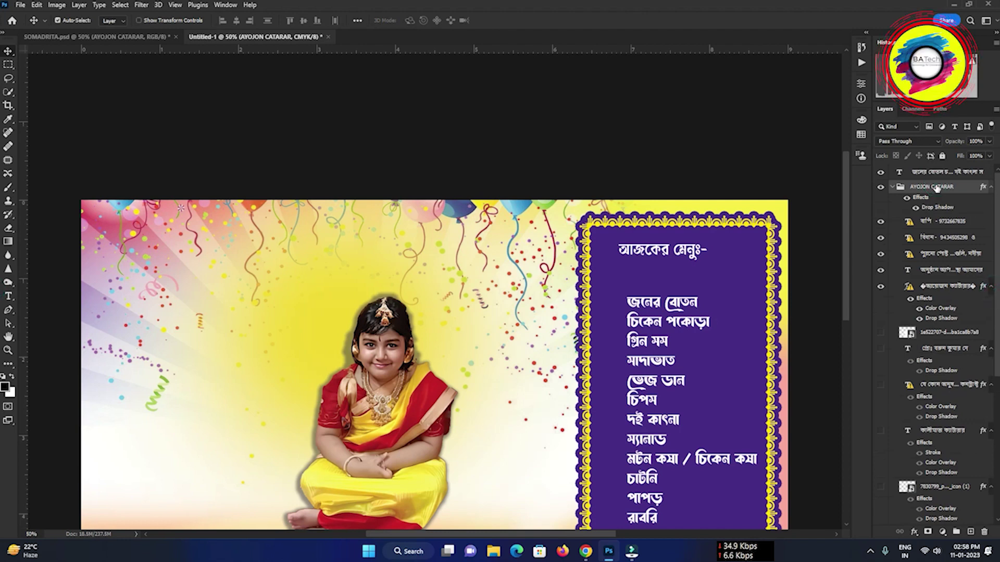
left_click_drag(936, 189, 935, 168)
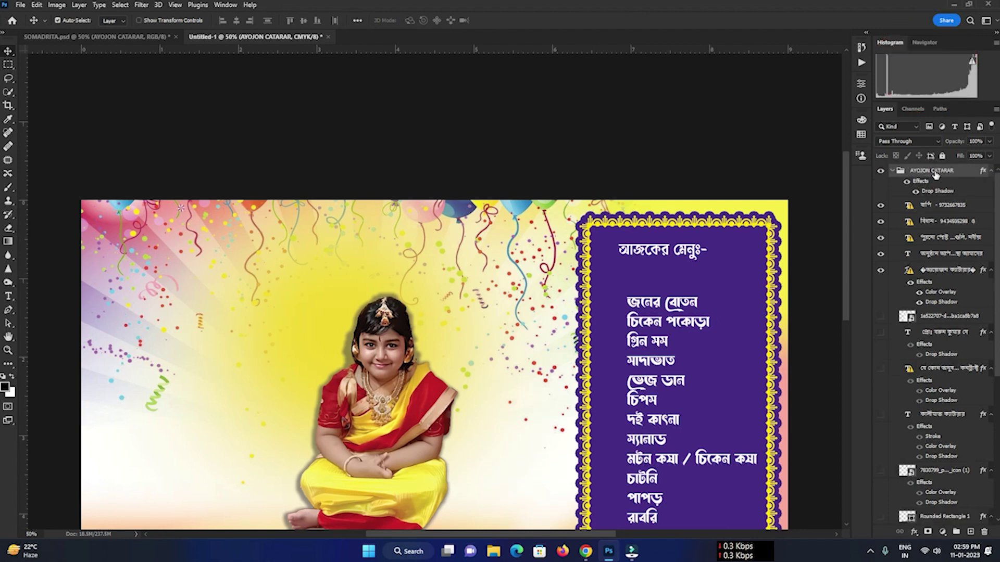
Step: Transform the caterer details up to the banner's bottom edge despite the missing-font warning
key("ctrl+t")
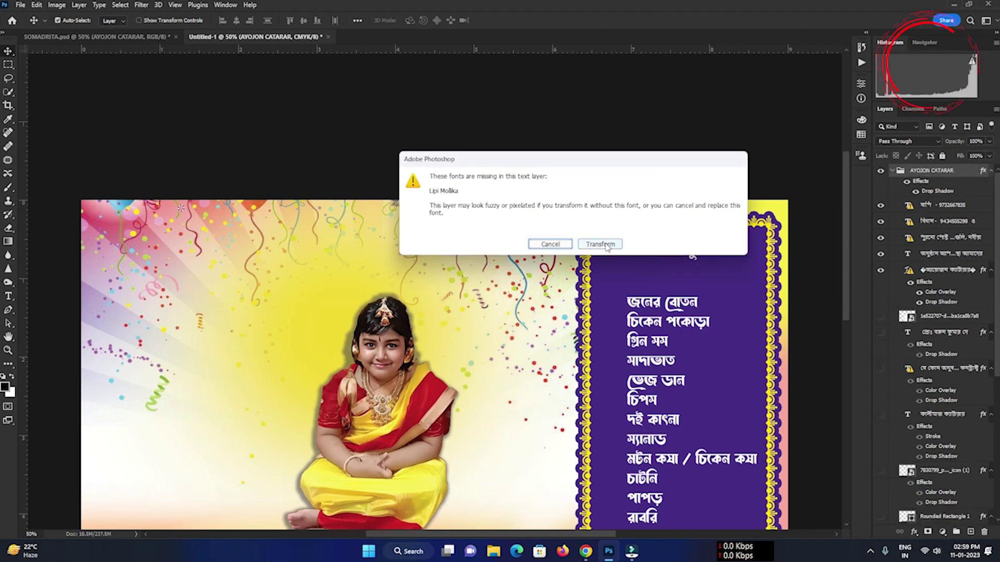
left_click(601, 243)
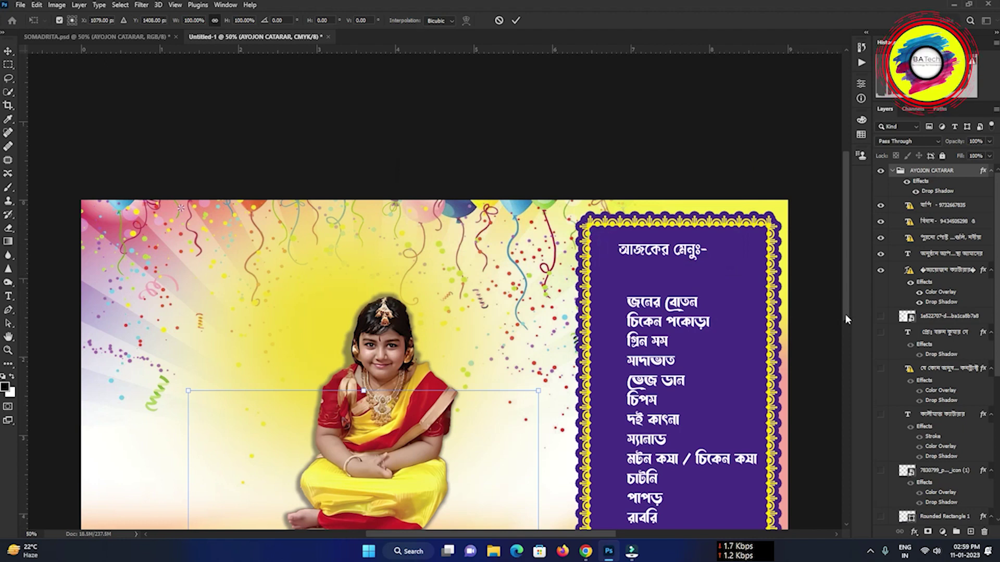
left_click_drag(845, 314, 851, 425)
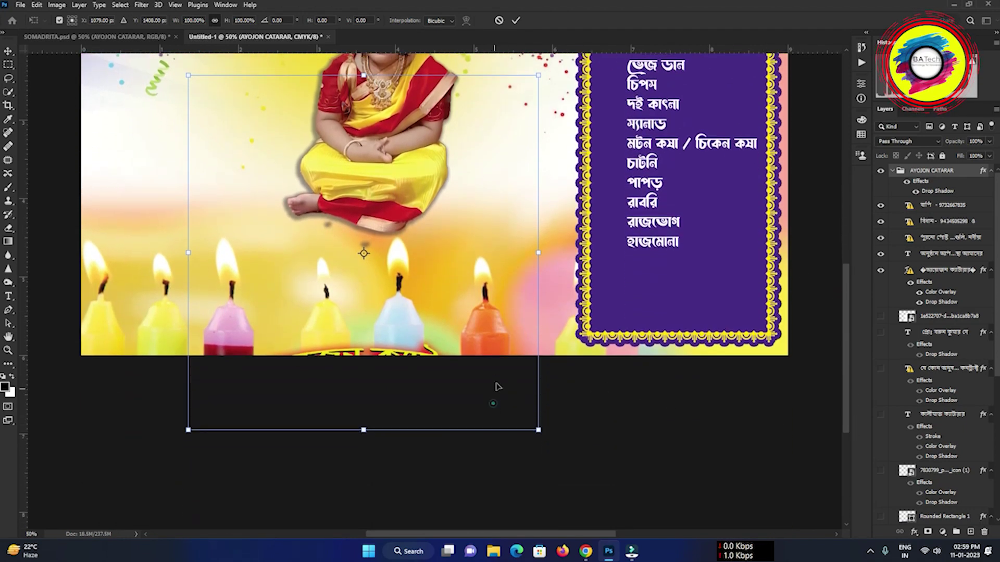
left_click_drag(440, 336, 425, 258)
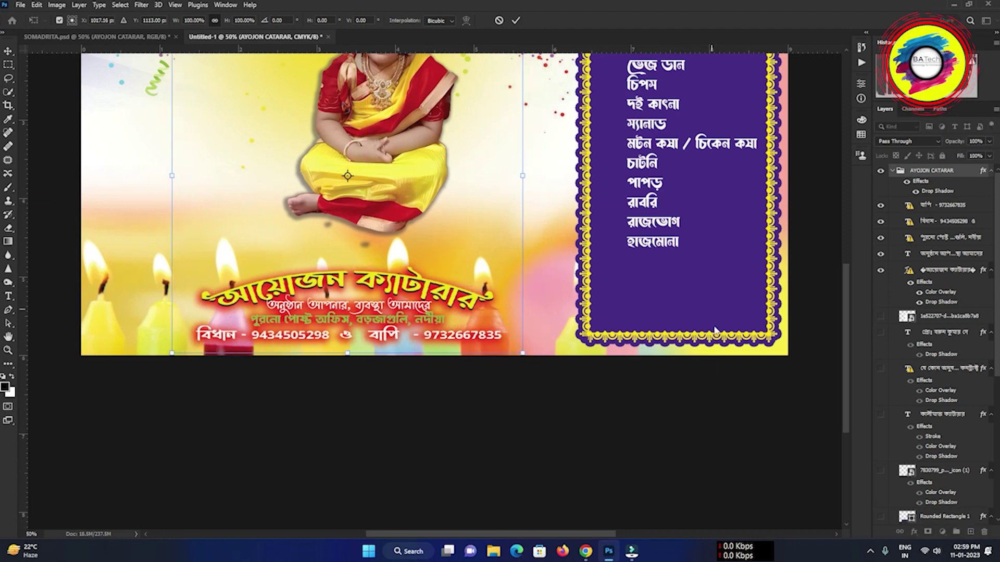
left_click(514, 21)
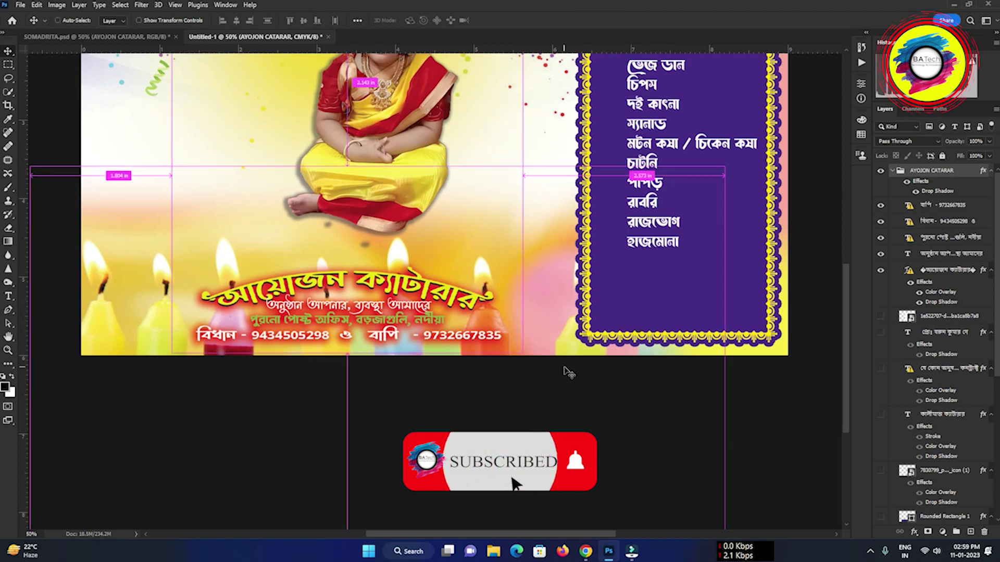
key("ctrl+0")
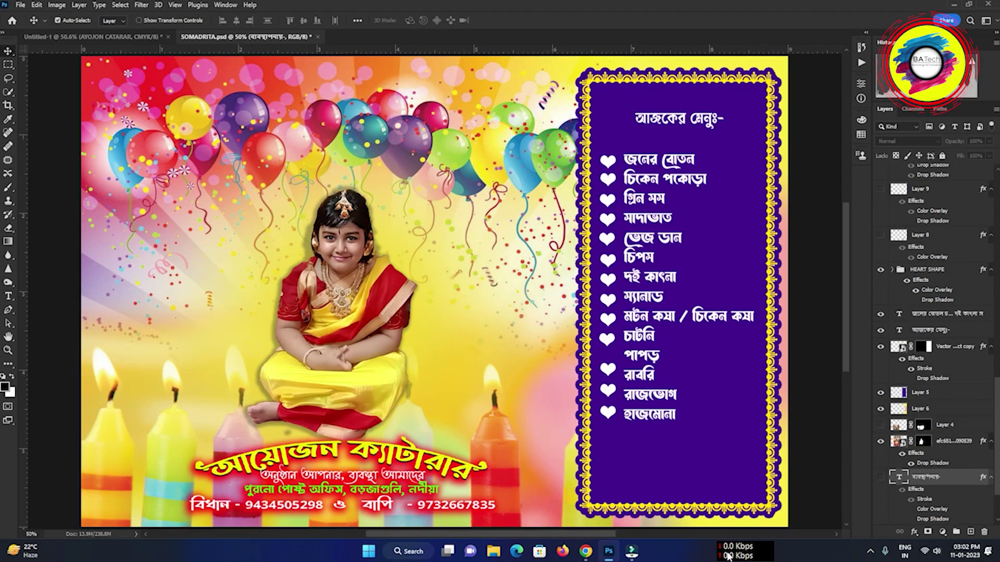
Step: Show the management label, heart bullets, thank-you calligraphy and the flourishes around the menu heading
left_click_drag(996, 492, 996, 518)
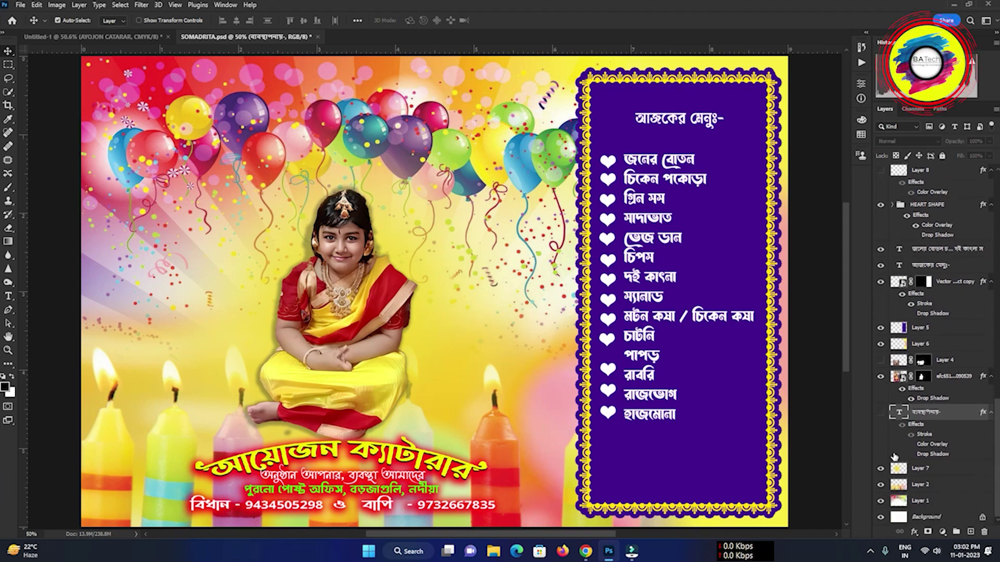
left_click(879, 413)
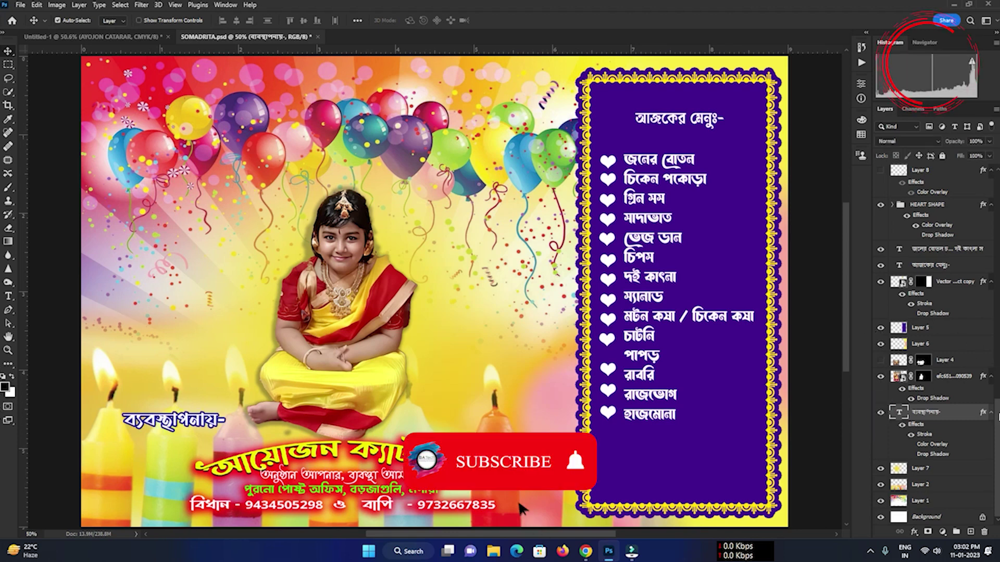
scroll(916, 375, "up", 2)
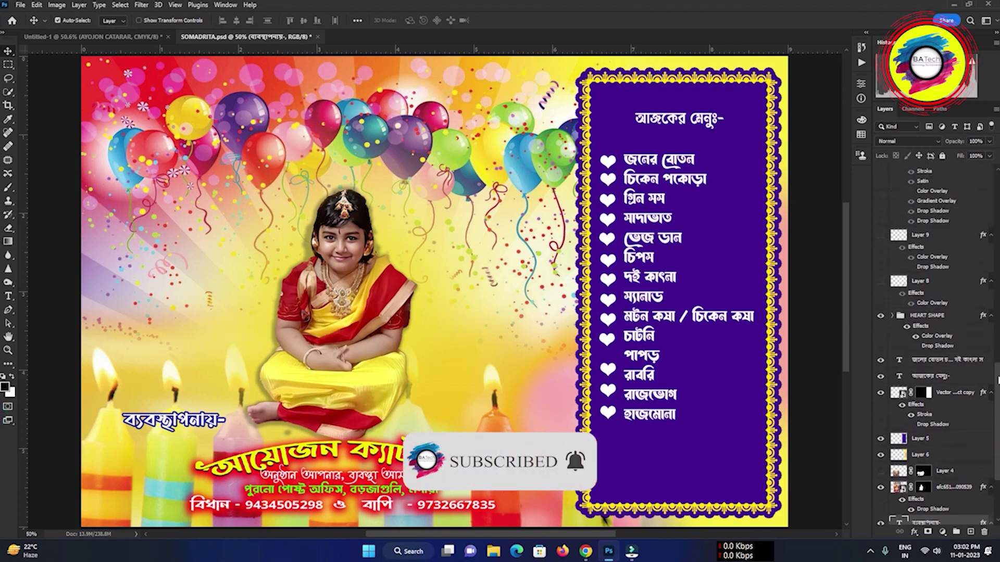
left_click_drag(996, 401, 997, 371)
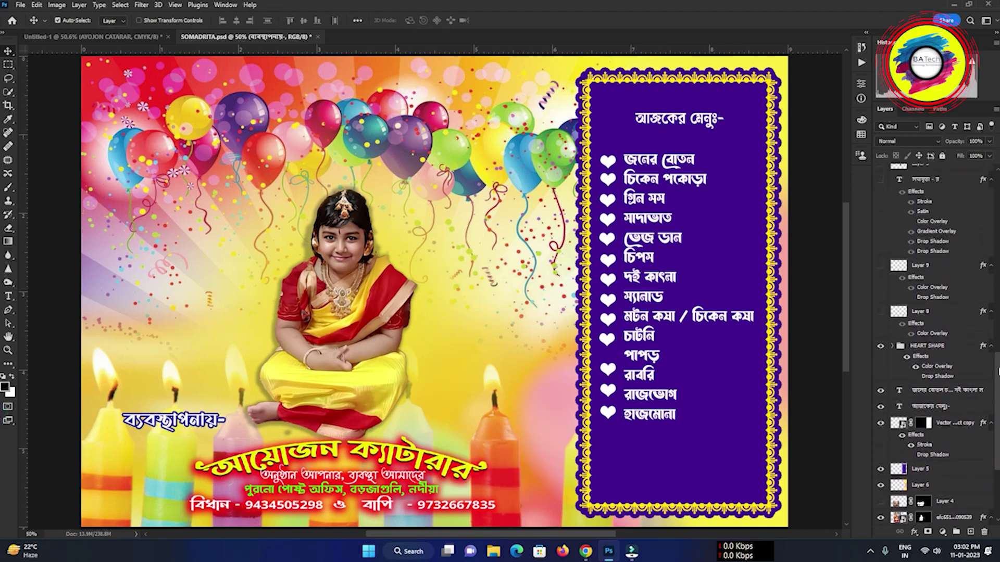
left_click(880, 347)
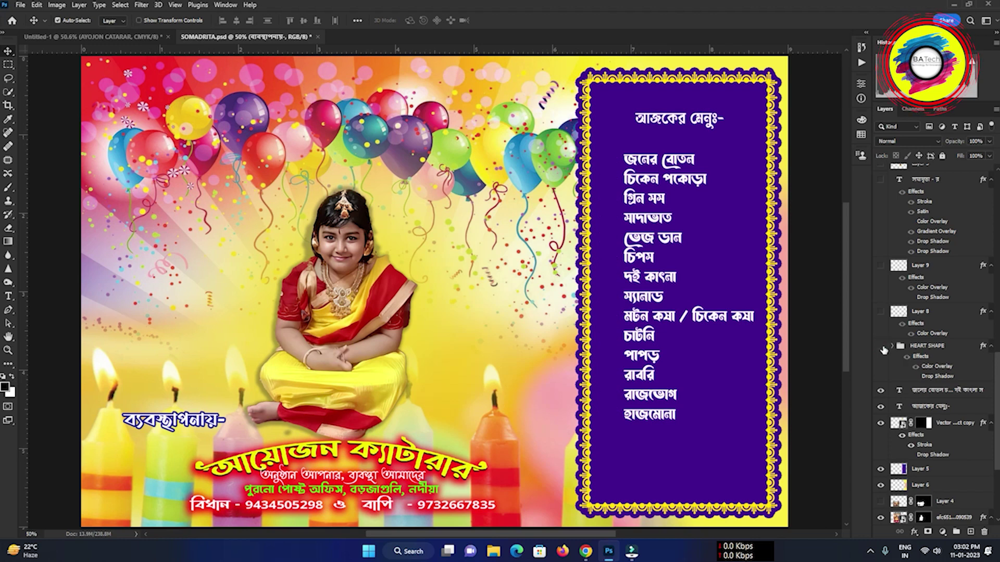
left_click(881, 346)
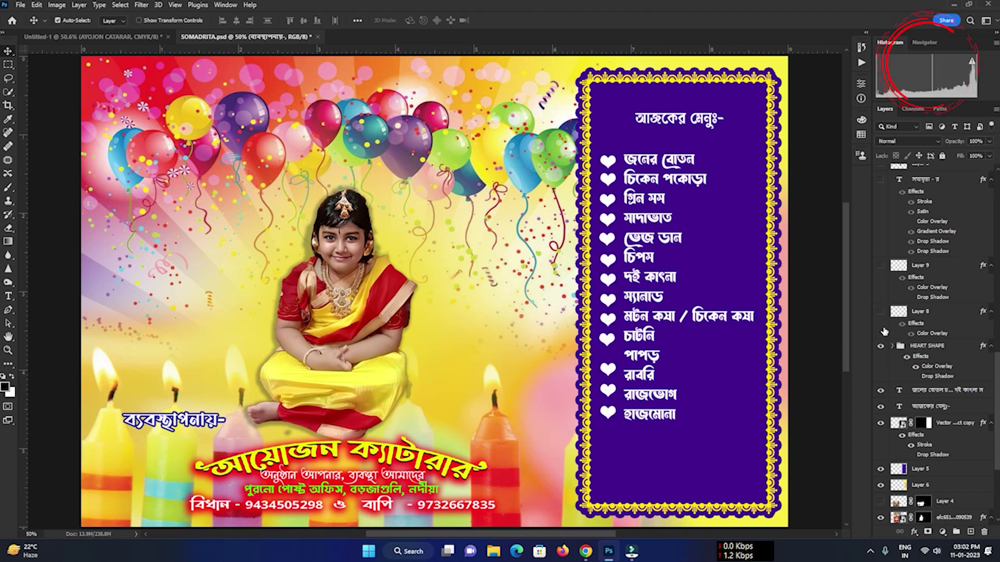
left_click(881, 313)
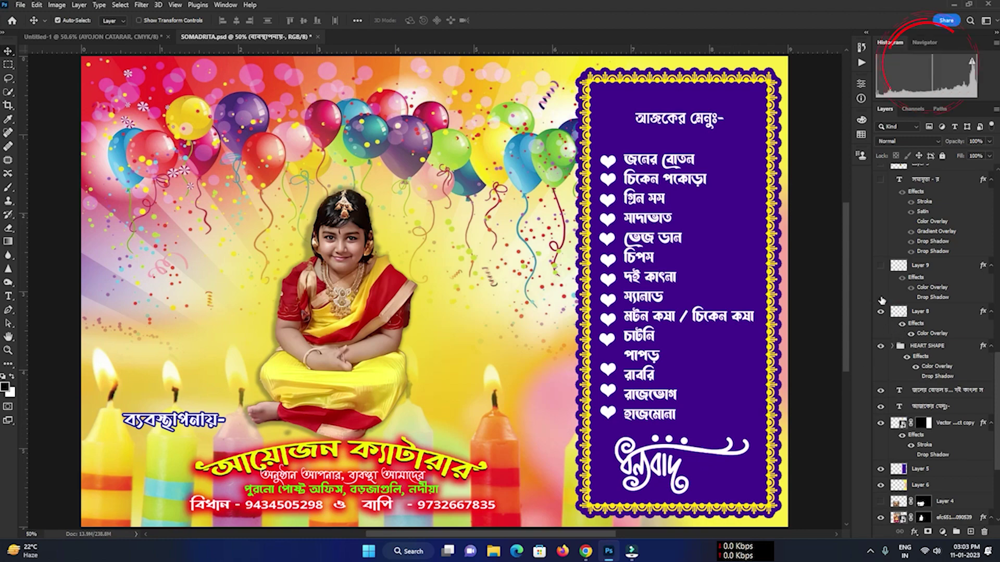
left_click(880, 266)
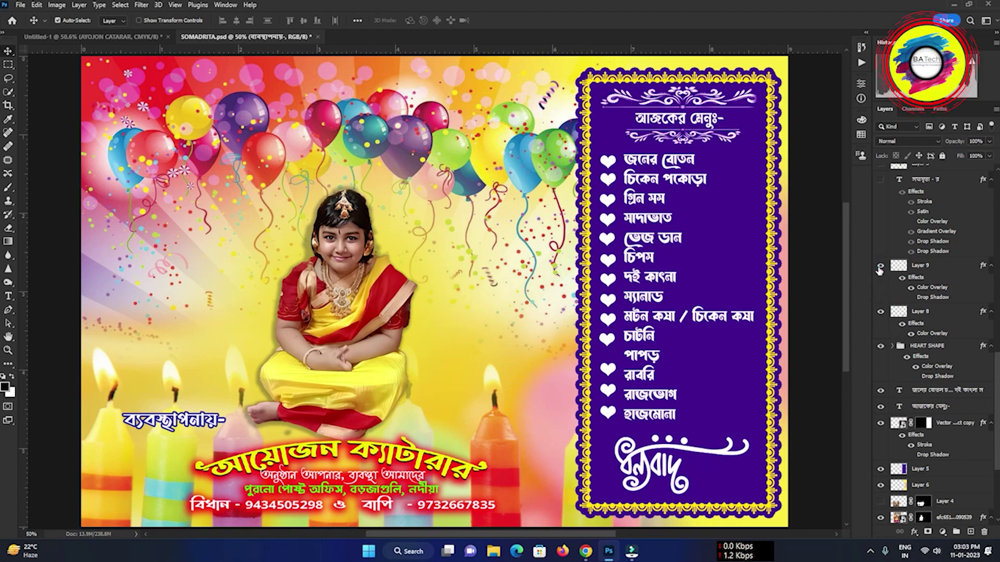
Step: Make the name title, birthday greeting and Mickey-with-gift layers visible
scroll(997, 363, "up", 5)
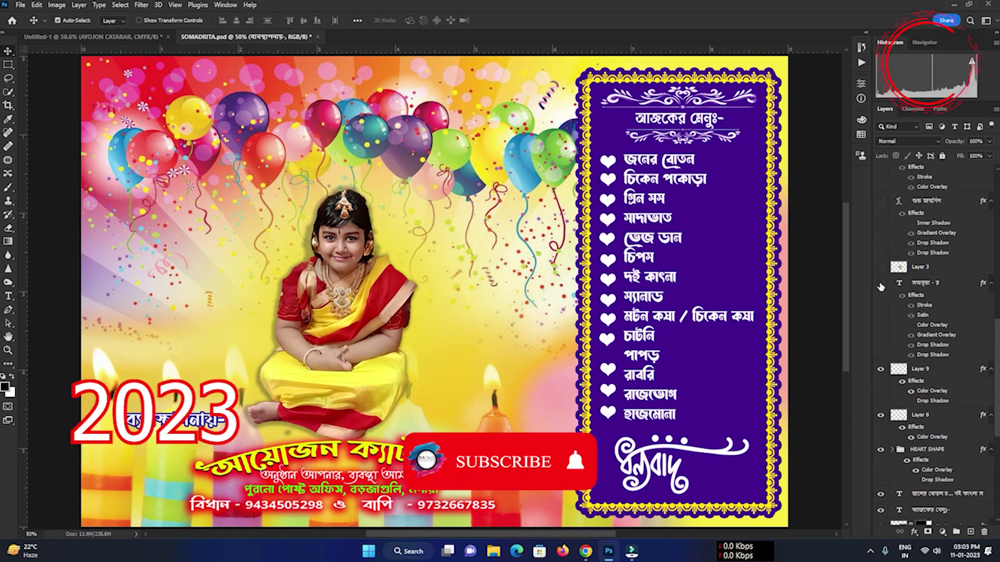
left_click(880, 284)
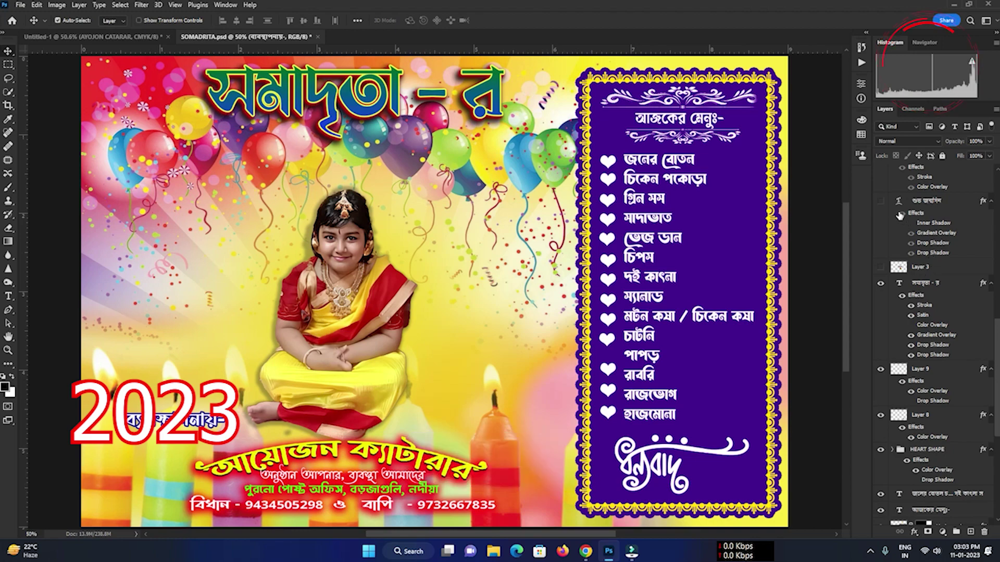
left_click(882, 201)
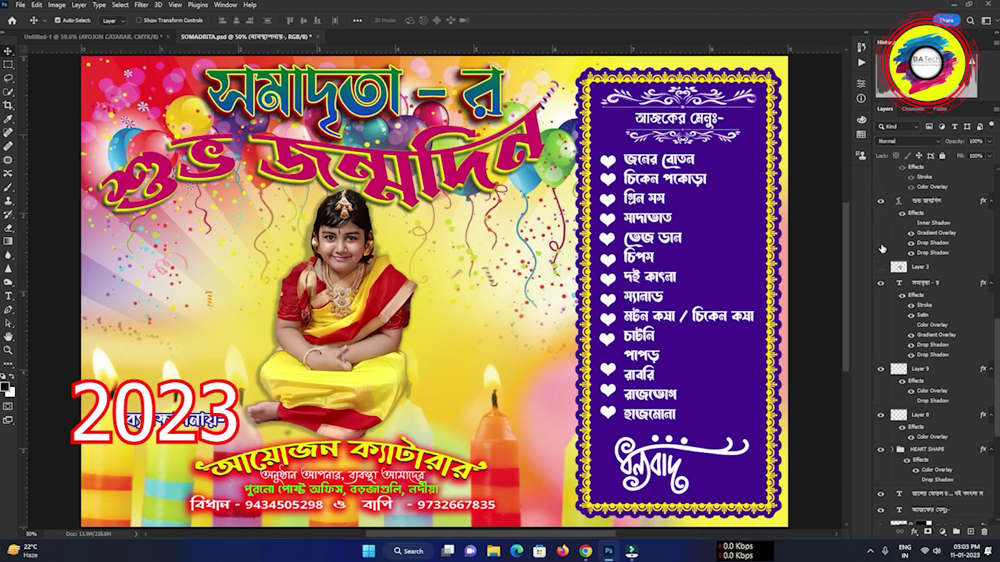
left_click(881, 267)
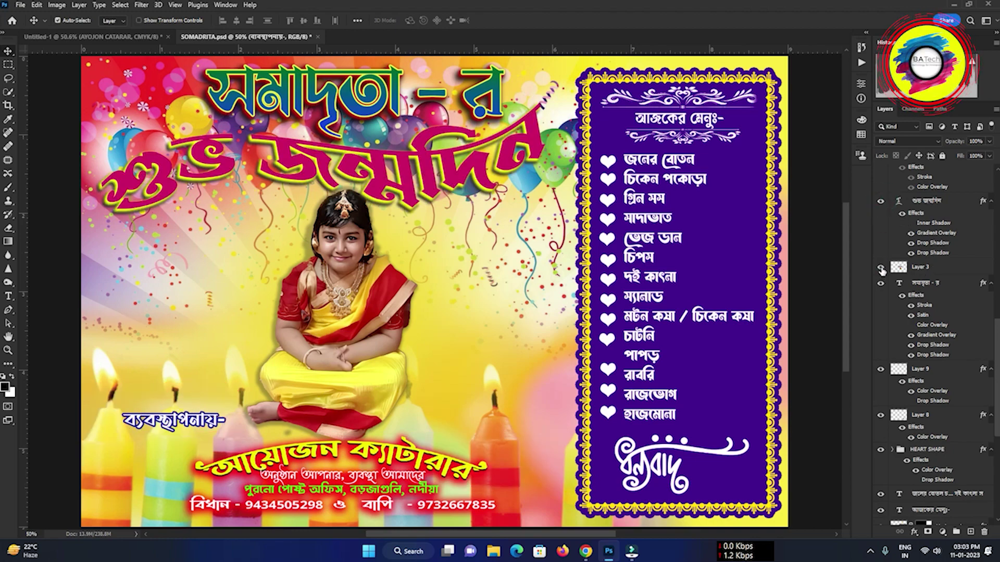
left_click(880, 267)
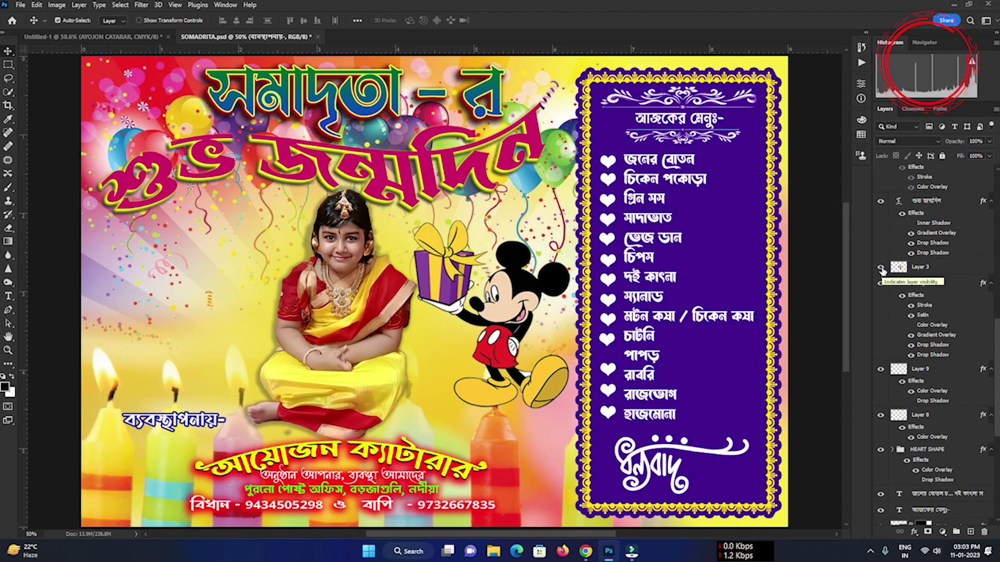
Step: Reveal the address text, the purple date bar with its date, and the blue caterer panel
scroll(881, 270, "up", 2)
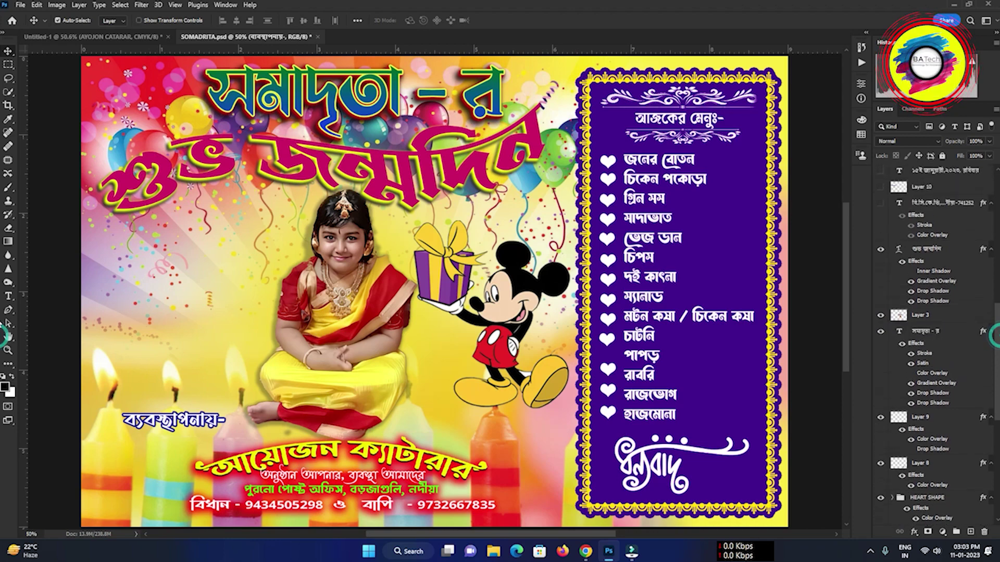
scroll(932, 344, "up", 1)
scroll(932, 344, "up", 2)
scroll(932, 343, "up", 1)
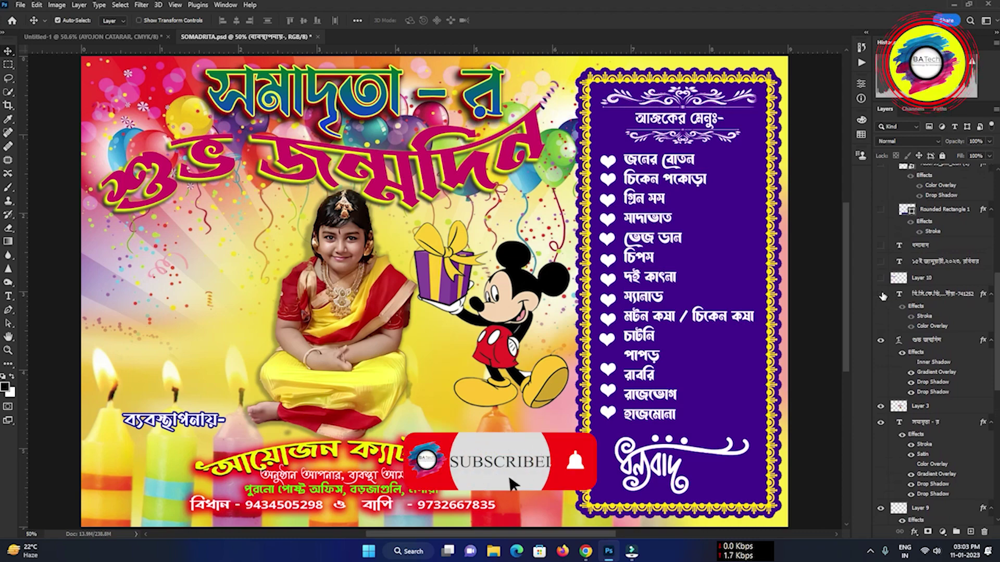
left_click(881, 296)
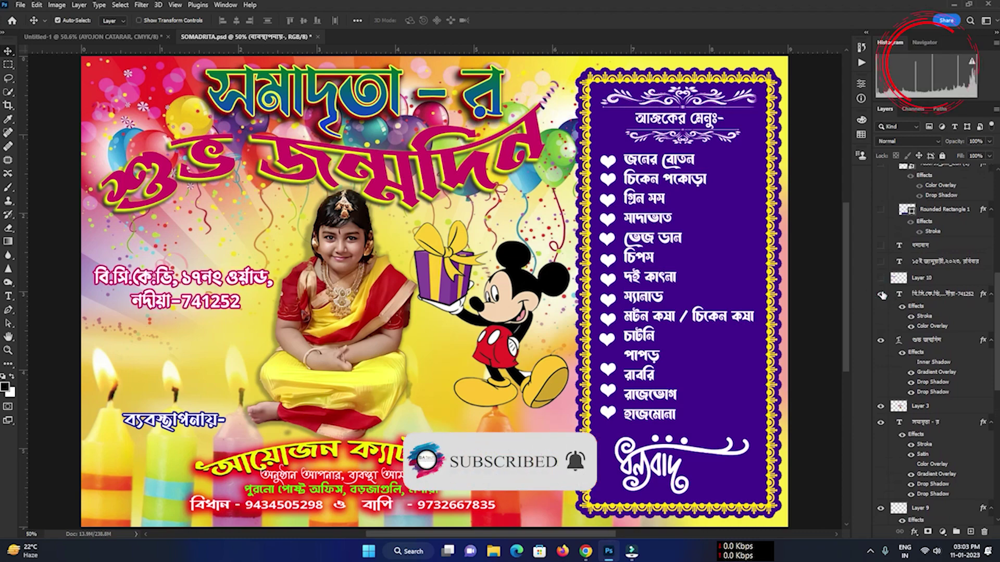
left_click(880, 278)
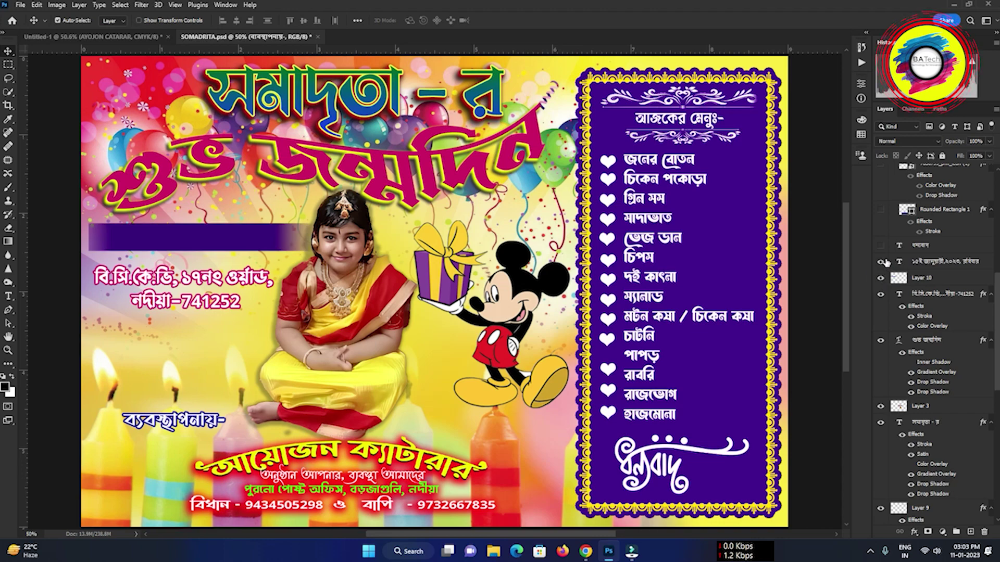
left_click(885, 262)
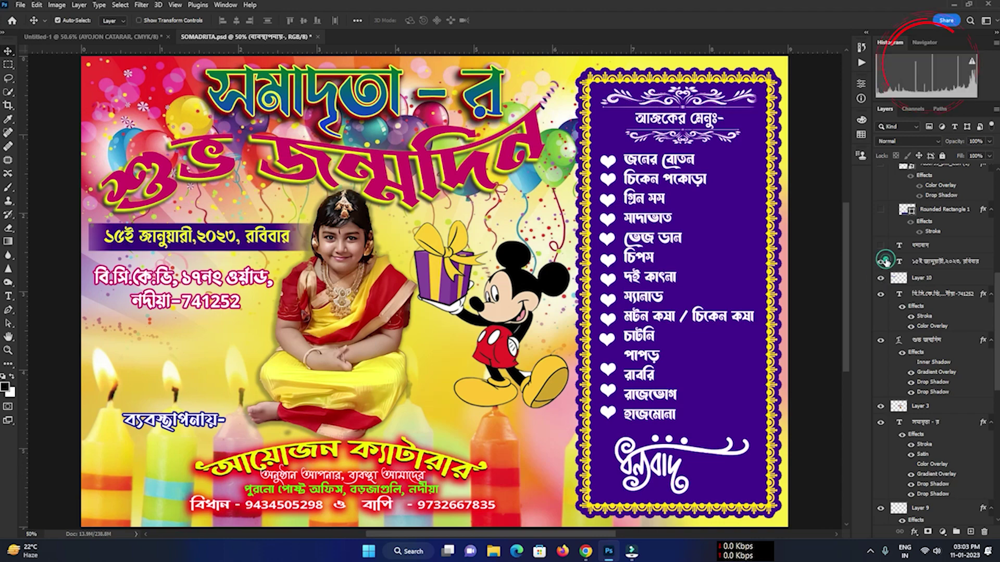
left_click(881, 211)
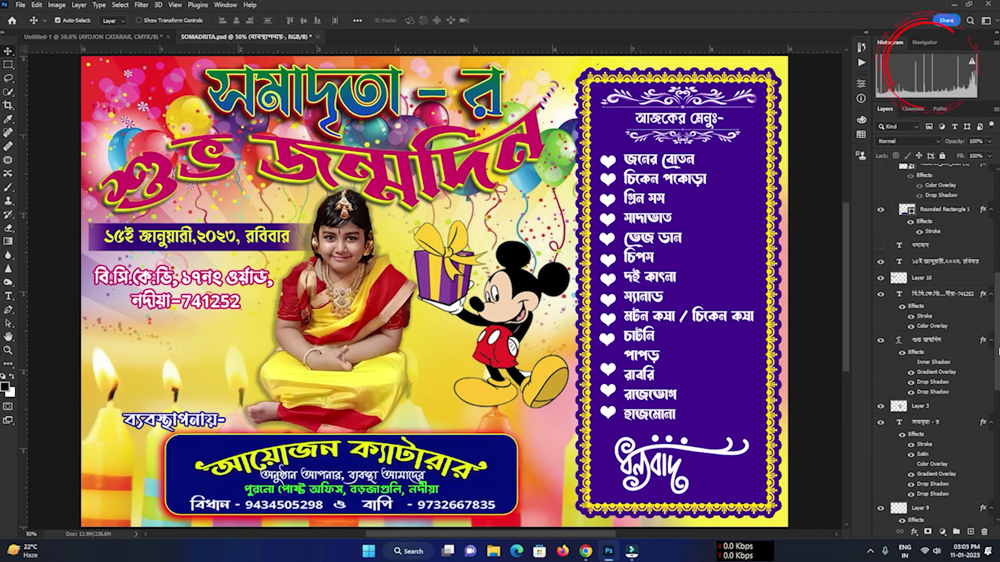
left_click_drag(998, 352, 995, 248)
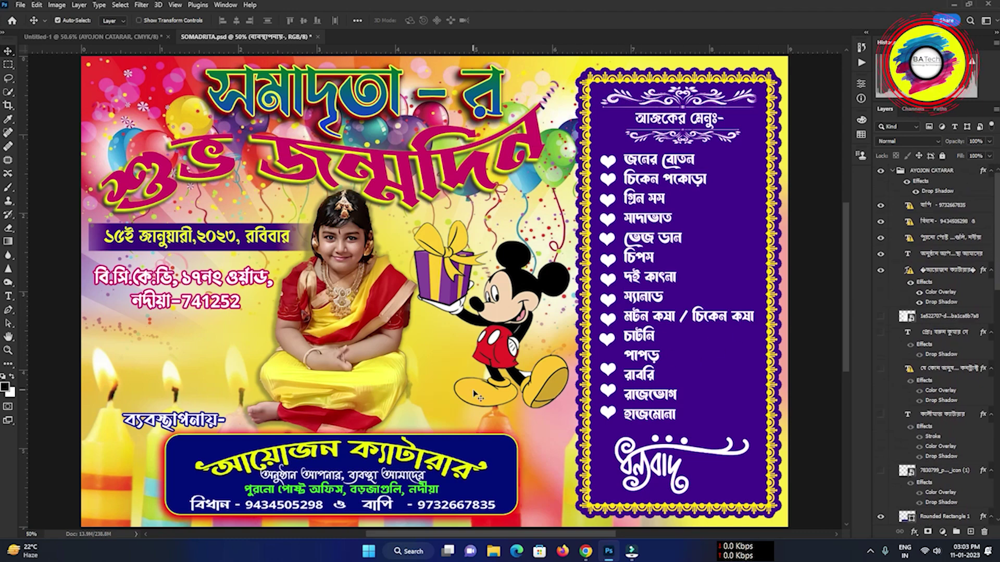
key("ctrl+plus")
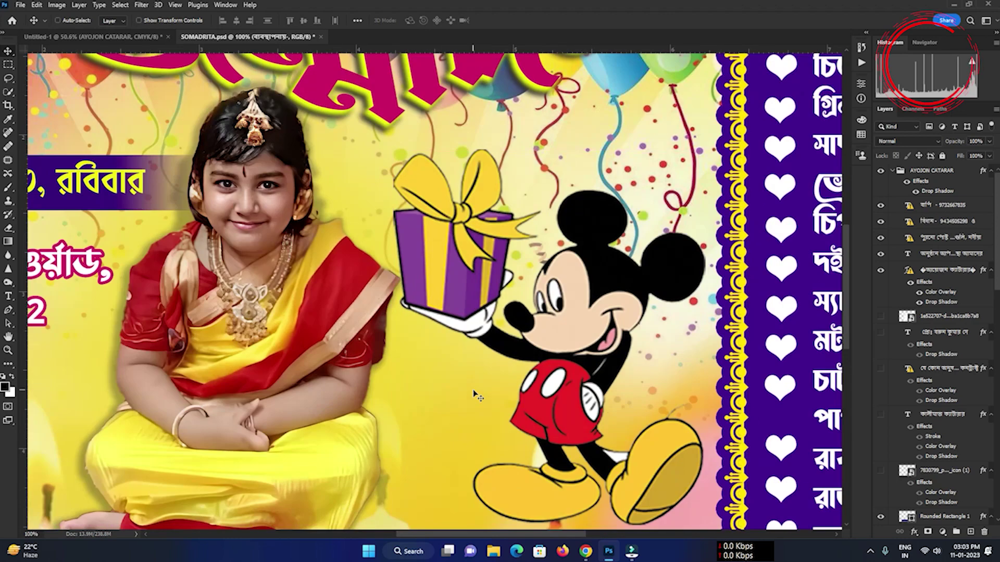
key("ctrl+0")
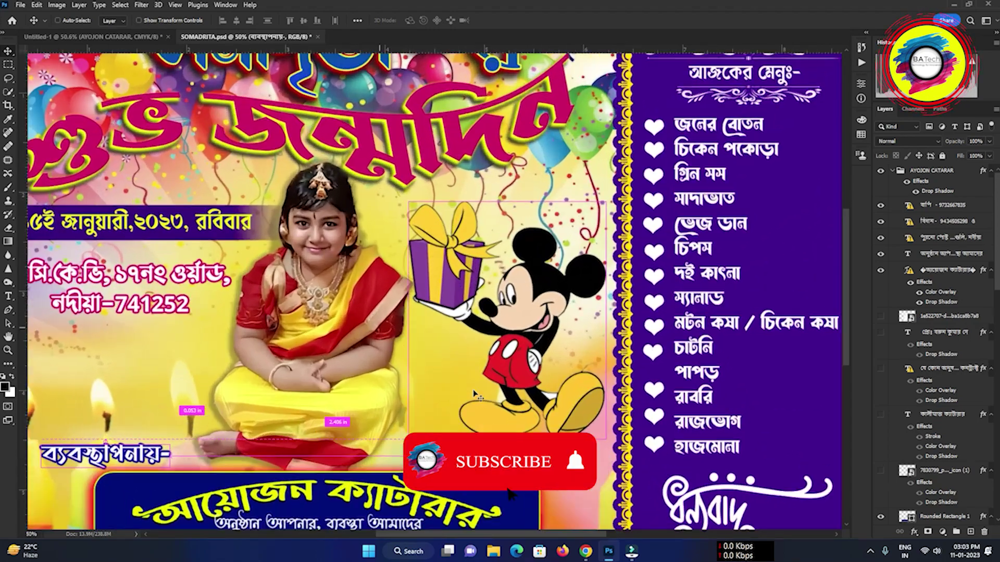
key("ctrl+1")
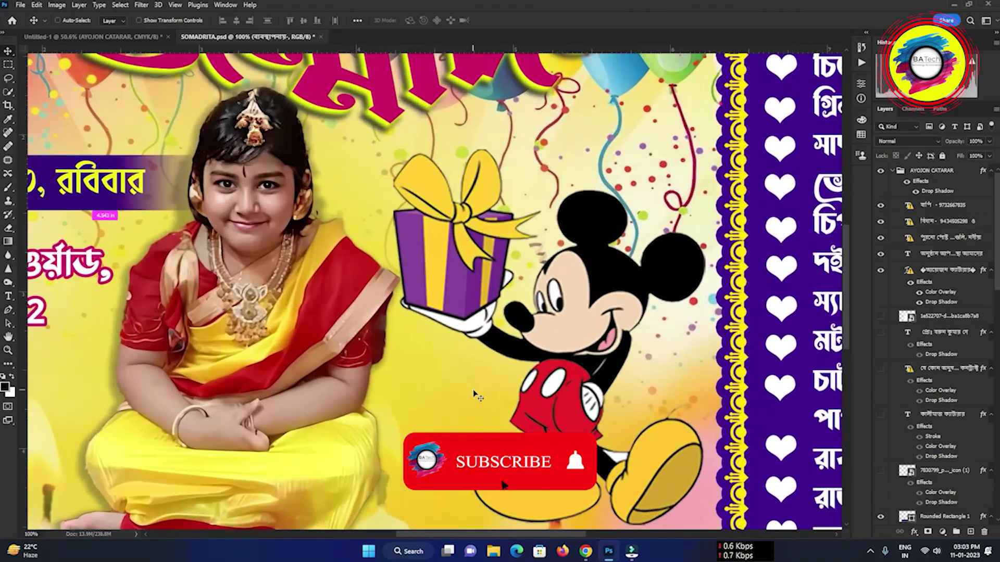
key("ctrl+minus")
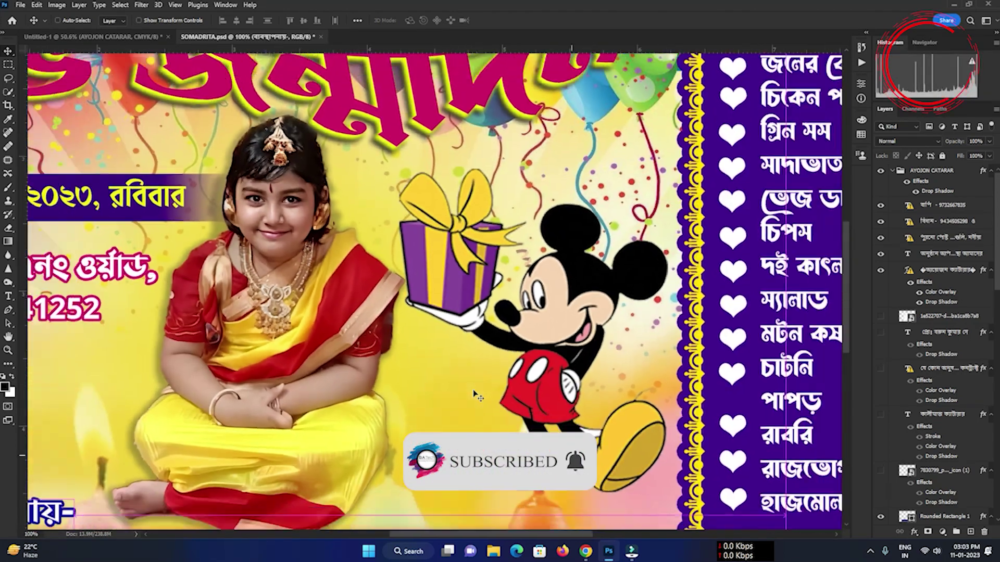
key("ctrl+minus")
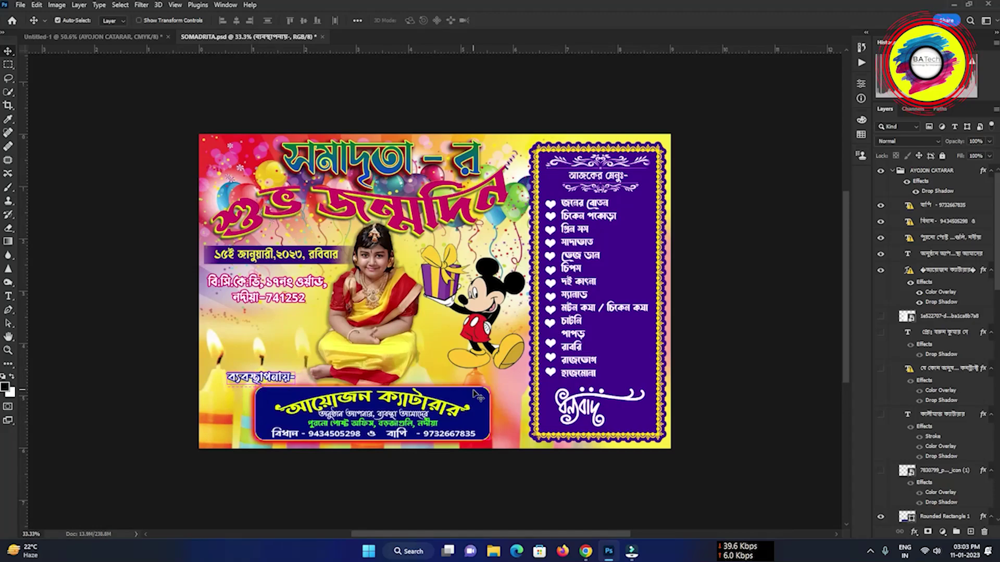